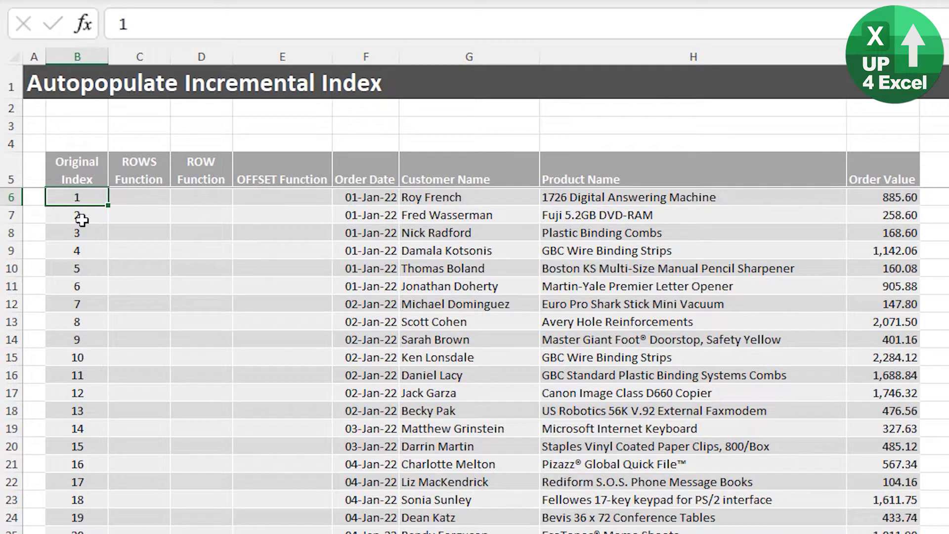
Step: Examine the Original Index formula in B7 and the last rows of the order table
{"action": "left_click", "coordinate": [80, 220]}
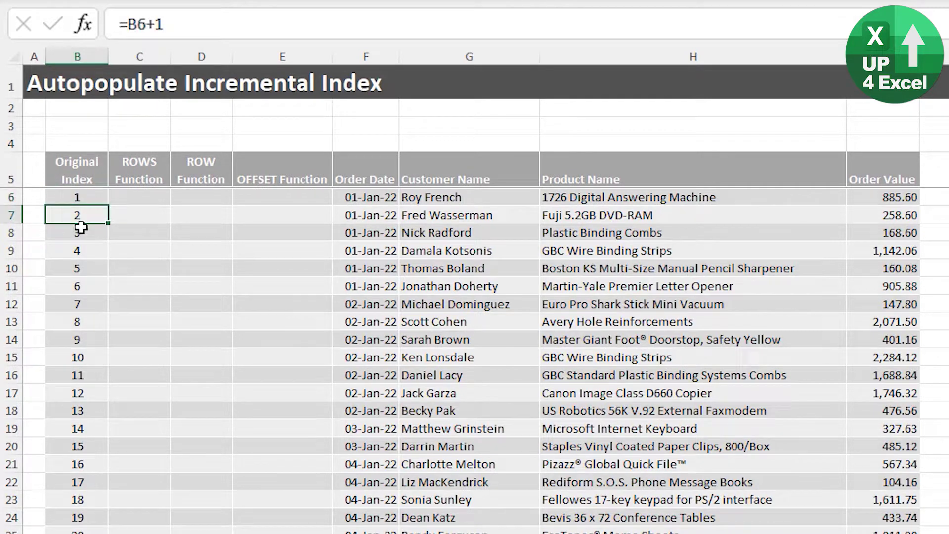
{"action": "key", "text": "F2"}
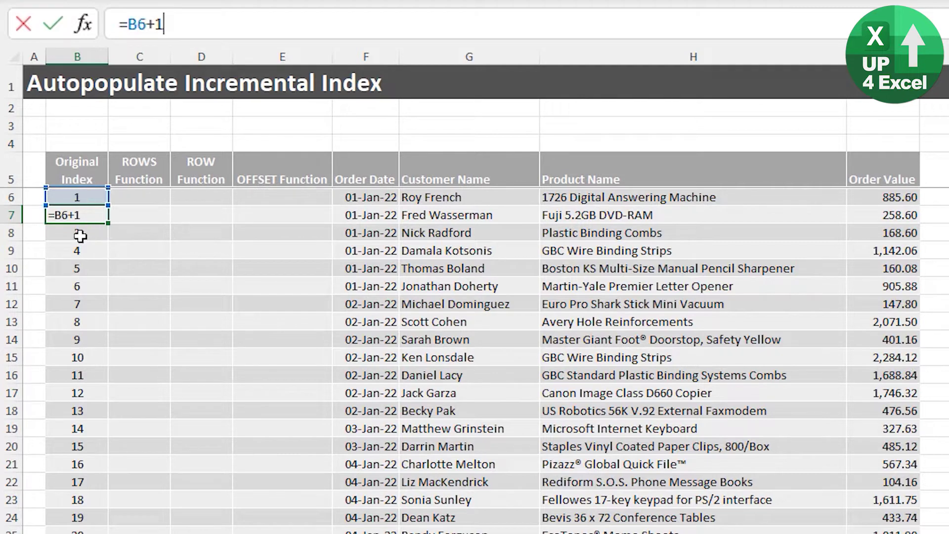
{"action": "key", "text": "Return"}
{"action": "key", "text": "ctrl+Down"}
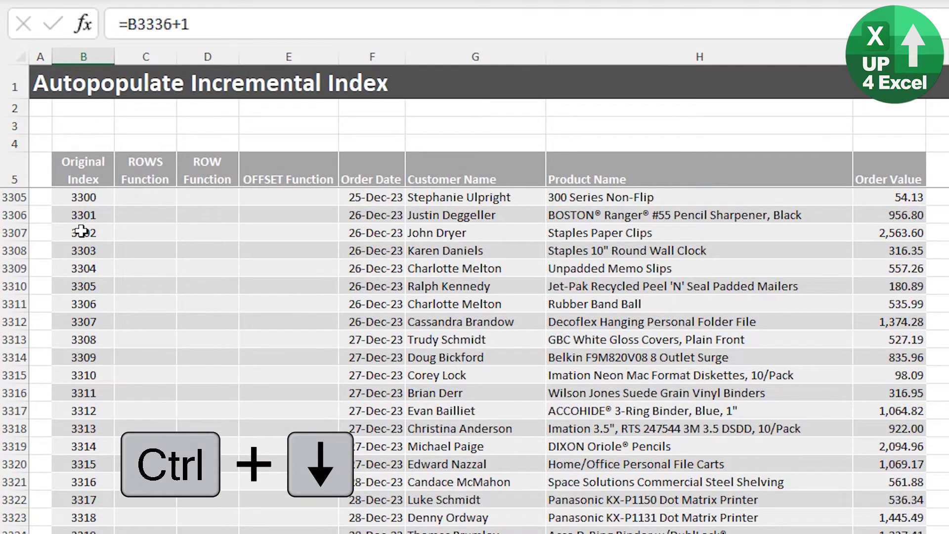
{"action": "scroll", "coordinate": [305, 517], "scroll_direction": "down", "scroll_amount": 11}
{"action": "scroll", "coordinate": [305, 517], "scroll_direction": "up", "scroll_amount": 2}
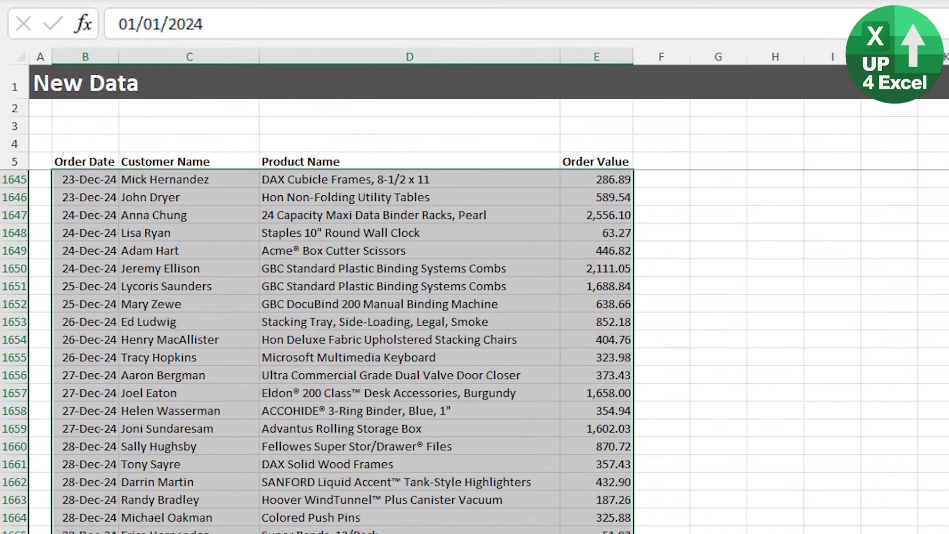
Step: Copy the 2024 orders from the New Data sheet and paste them as values directly below the table, starting at F3339
{"action": "key", "text": "ctrl+c"}
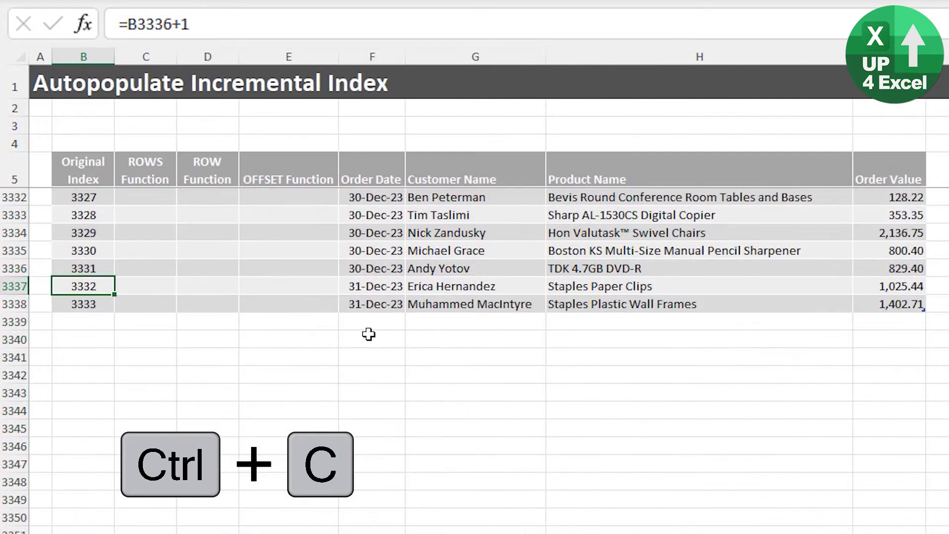
{"action": "right_click", "coordinate": [371, 321]}
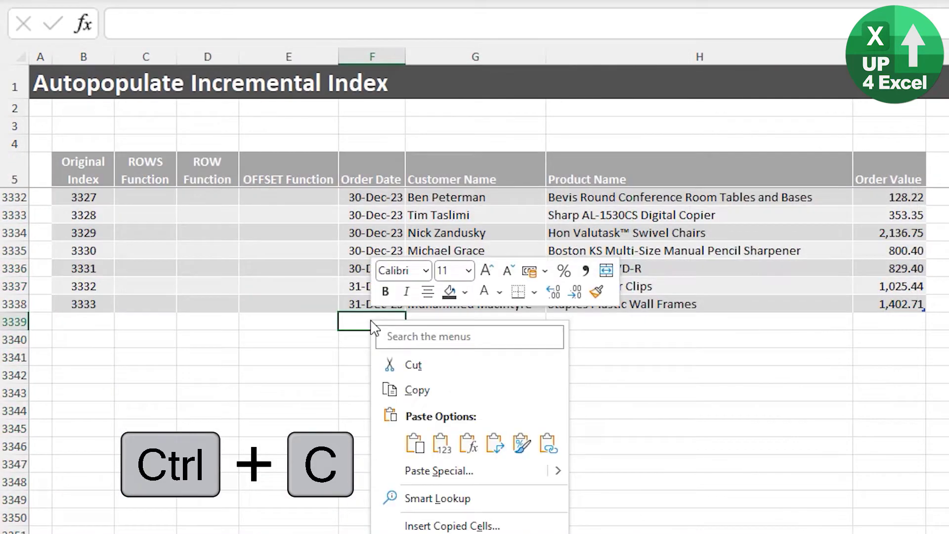
{"action": "left_click", "coordinate": [440, 443]}
{"action": "left_click", "coordinate": [92, 323]}
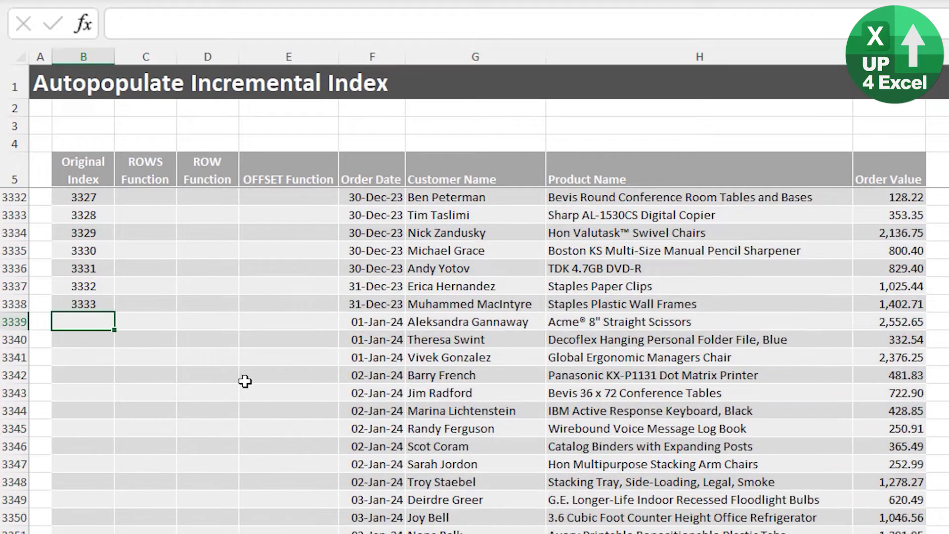
{"action": "left_click", "coordinate": [96, 304]}
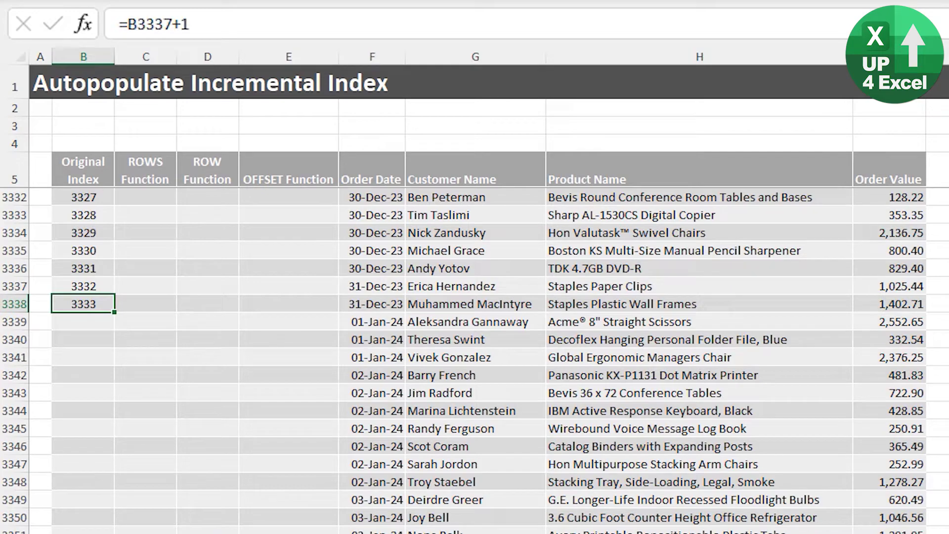
Step: Undo the paste of the new order rows and return to the table's first data row
{"action": "key", "text": "ctrl+z"}
{"action": "key", "text": "ctrl+z"}
{"action": "key", "text": "ctrl+Up"}
{"action": "key", "text": "ctrl+Up"}
{"action": "key", "text": "Down"}
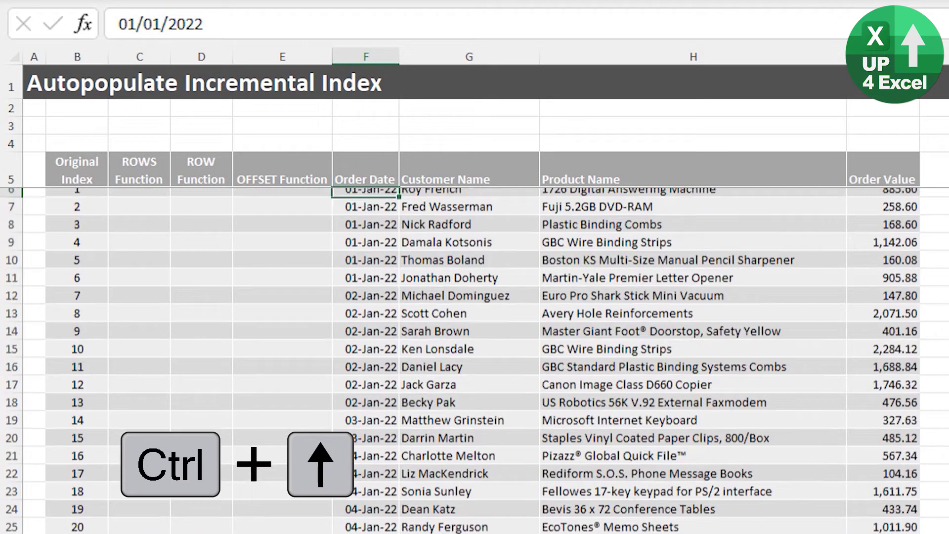
Step: Enter =ROWS(tblIncrement[[#Headers],[ROWS Function]]:[@[ROWS Function]]) in C6, the first cell of the ROWS Function column
{"action": "key", "text": "Left"}
{"action": "key", "text": "Left"}
{"action": "key", "text": "Left"}
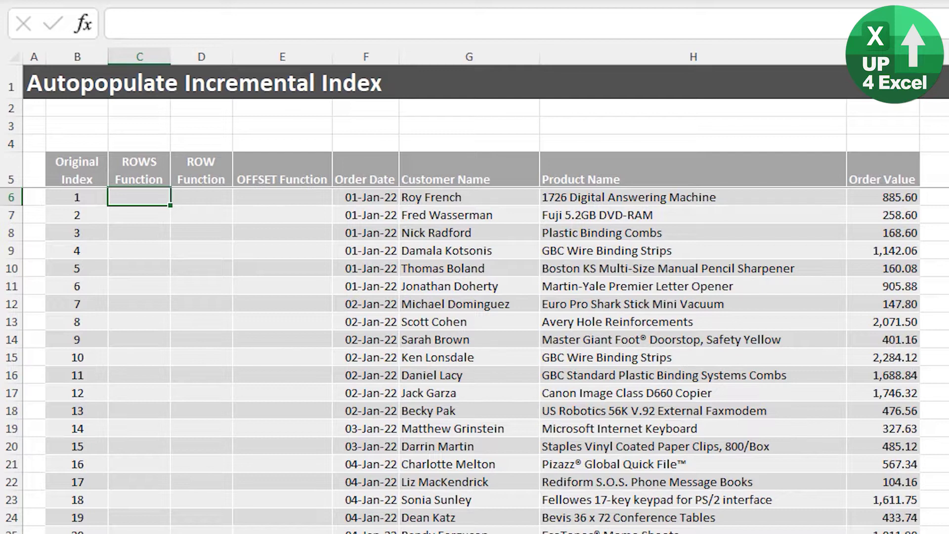
{"action": "type", "text": "=rows"}
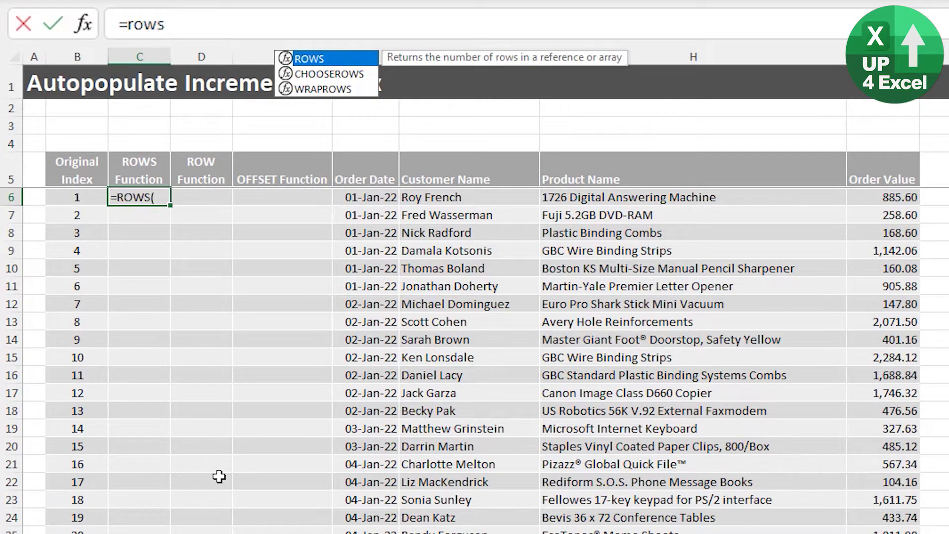
{"action": "key", "text": "Tab"}
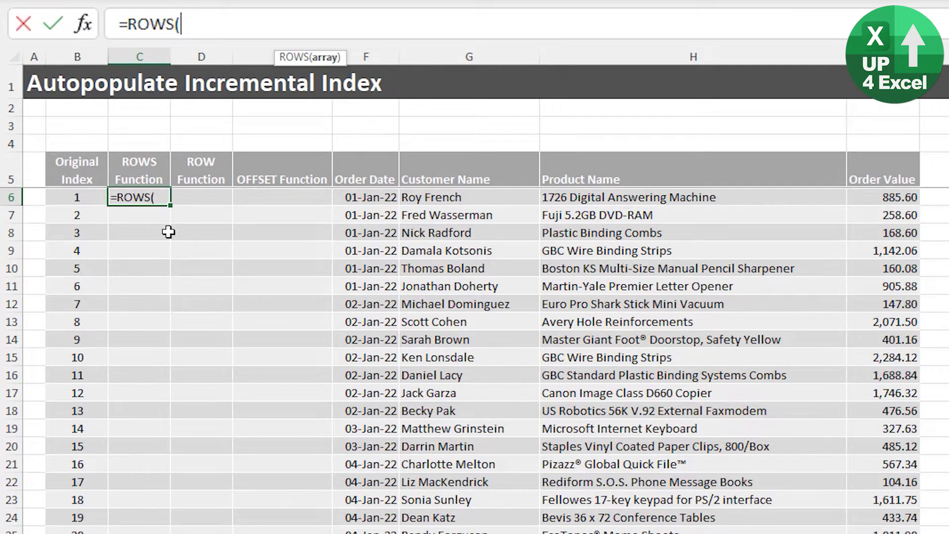
{"action": "left_click", "coordinate": [145, 169]}
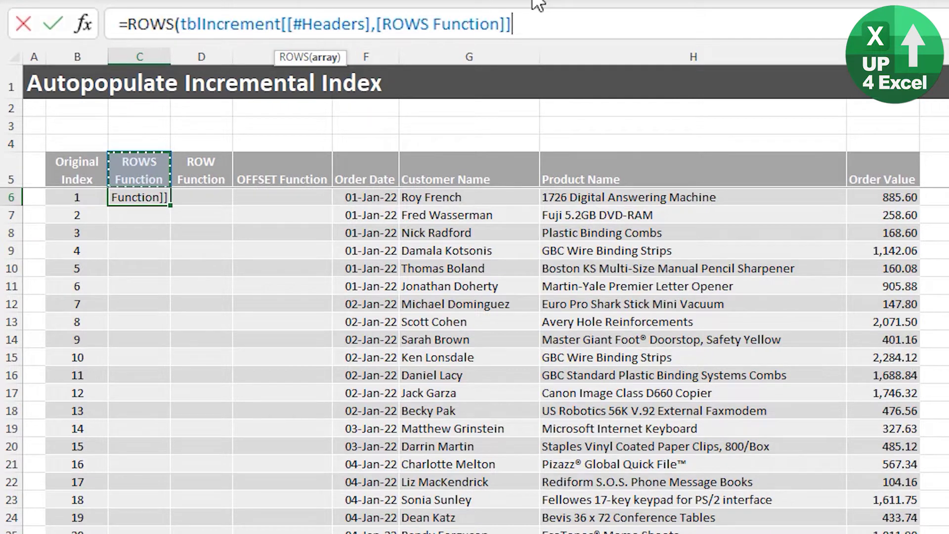
{"action": "type", "text": ":"}
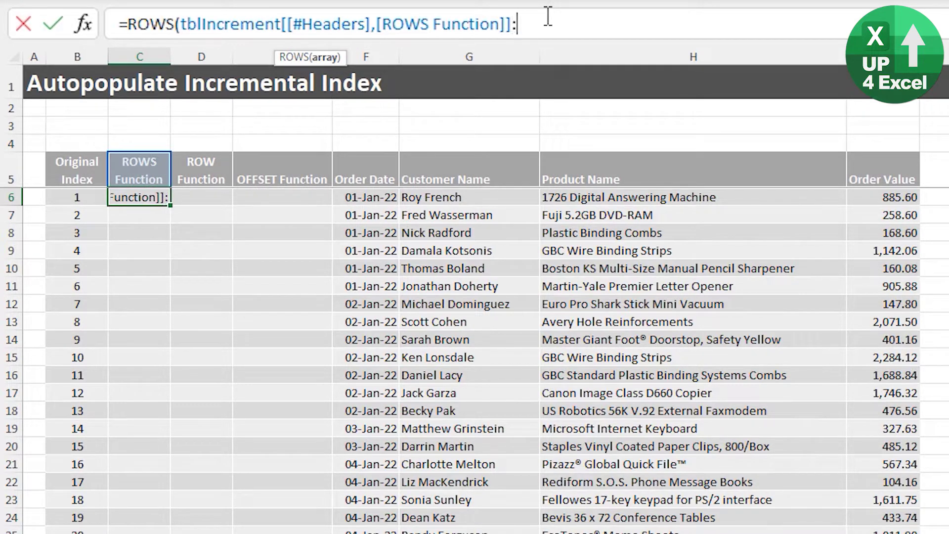
{"action": "left_click", "coordinate": [145, 197]}
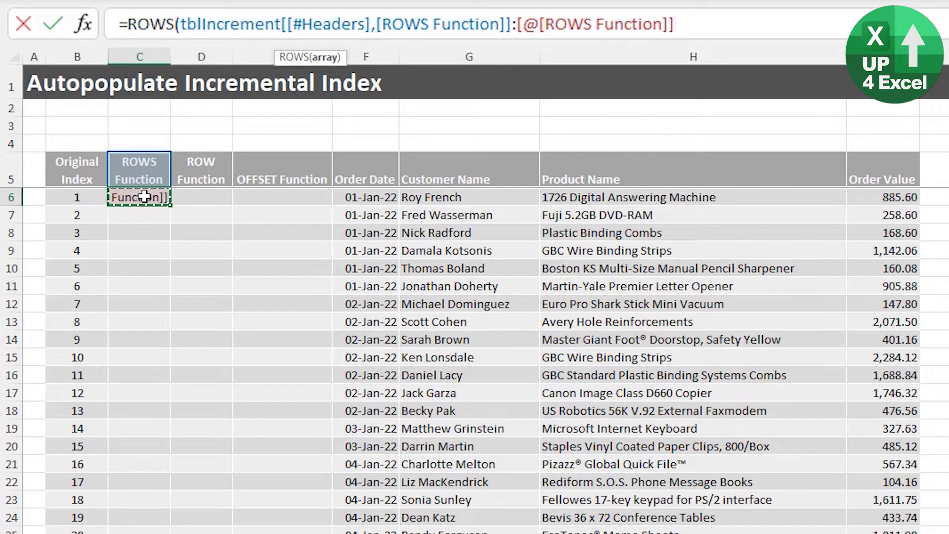
{"action": "type", "text": ")"}
{"action": "key", "text": "Return"}
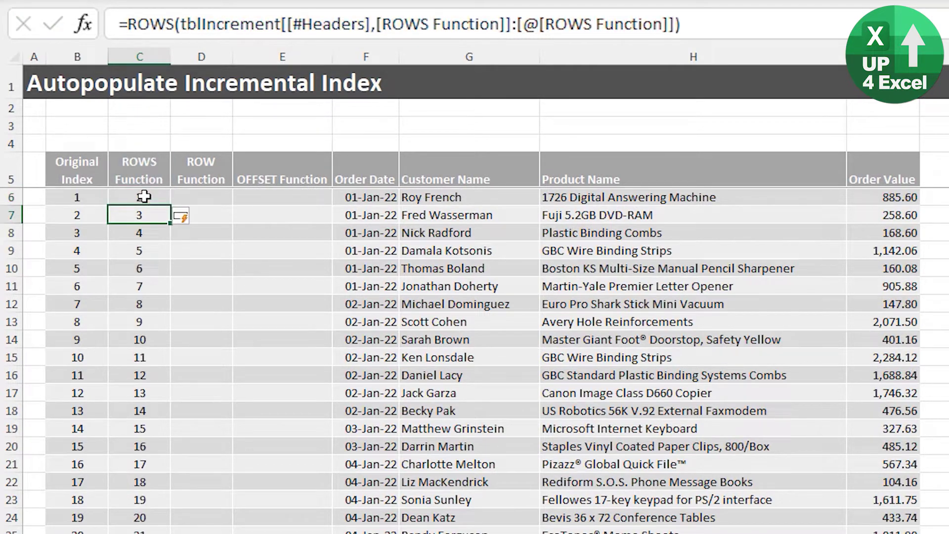
Step: Subtract 1 at the end of the ROWS formula in C6
{"action": "left_click", "coordinate": [160, 200]}
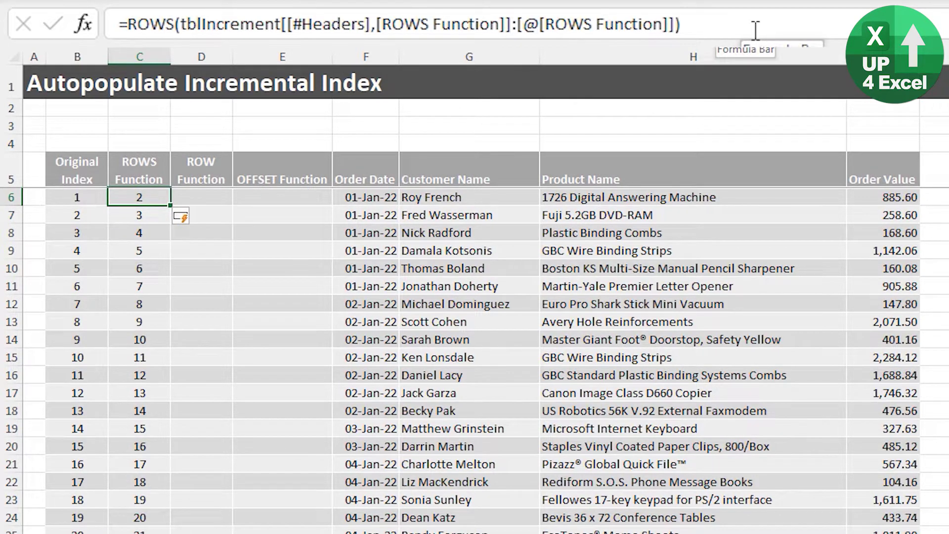
{"action": "left_click", "coordinate": [712, 11]}
{"action": "type", "text": "-1"}
{"action": "key", "text": "ctrl+Return"}
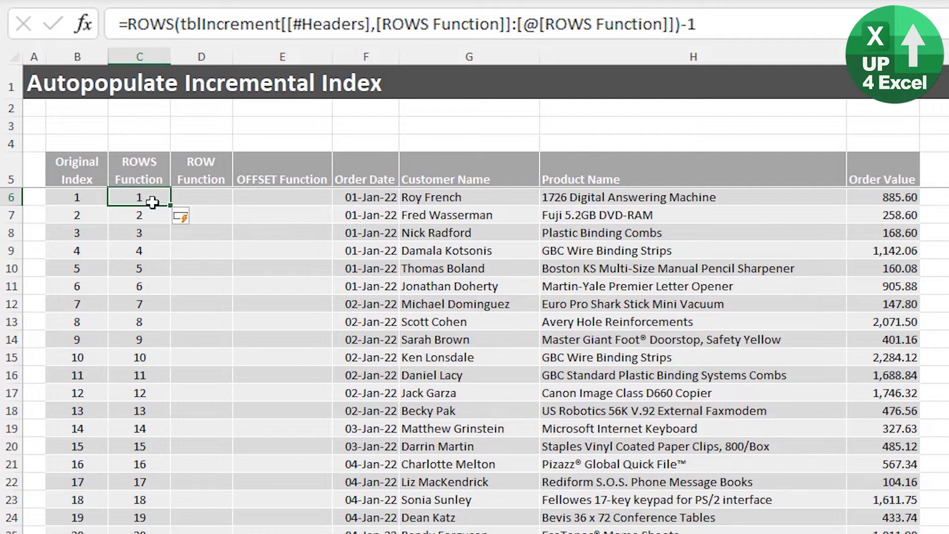
Step: Enter =ROW([@[ROW Function]])-ROW(tblIncrement[[#Headers],[ROW Function]]) in D6, the first cell of the ROW Function column
{"action": "key", "text": "Right"}
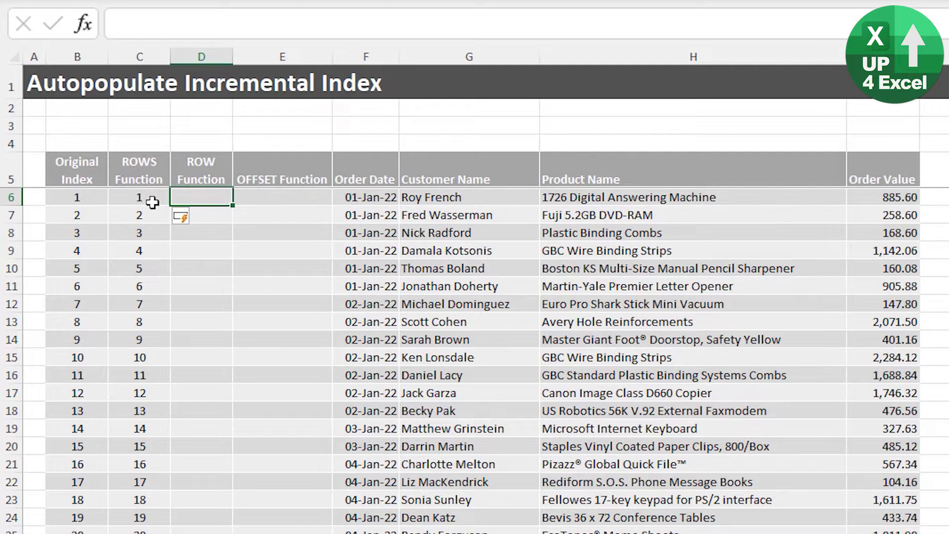
{"action": "type", "text": "="}
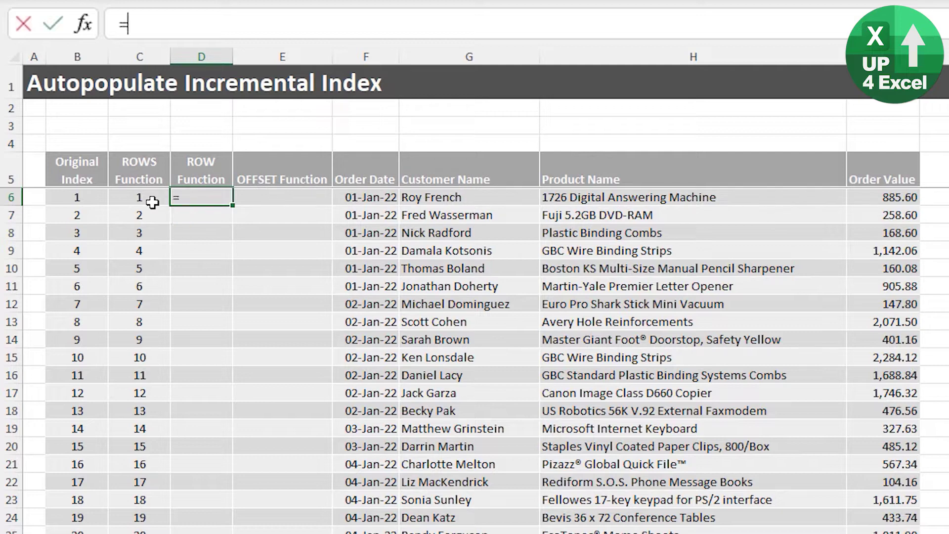
{"action": "type", "text": "r"}
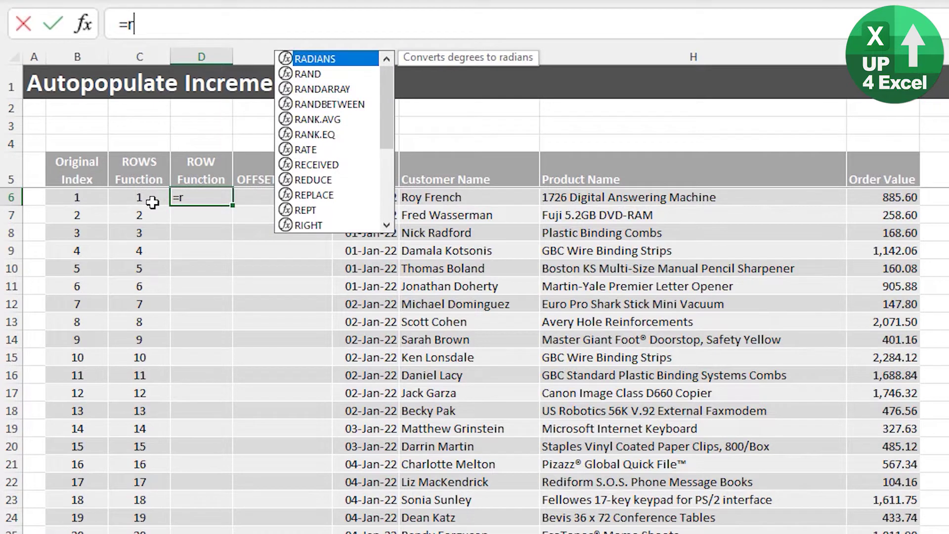
{"action": "type", "text": "ow("}
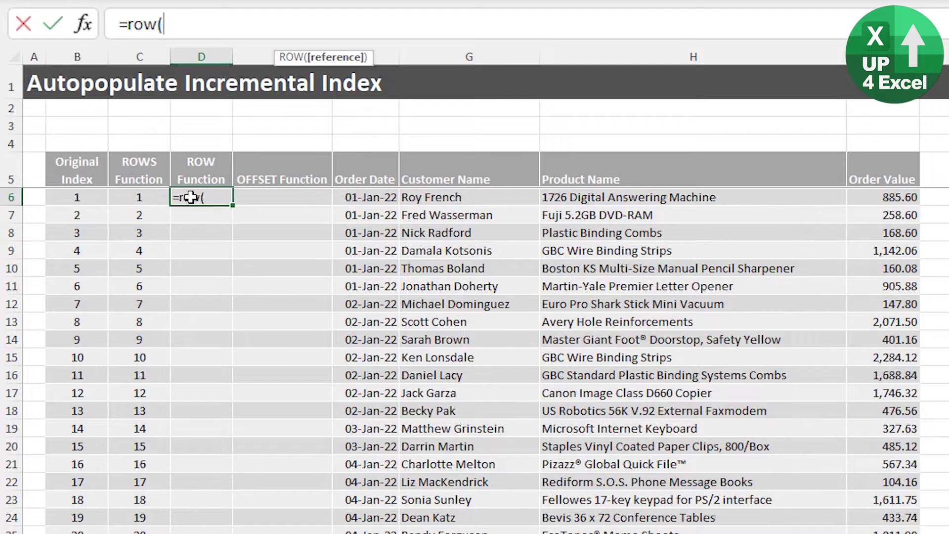
{"action": "left_click", "coordinate": [190, 197]}
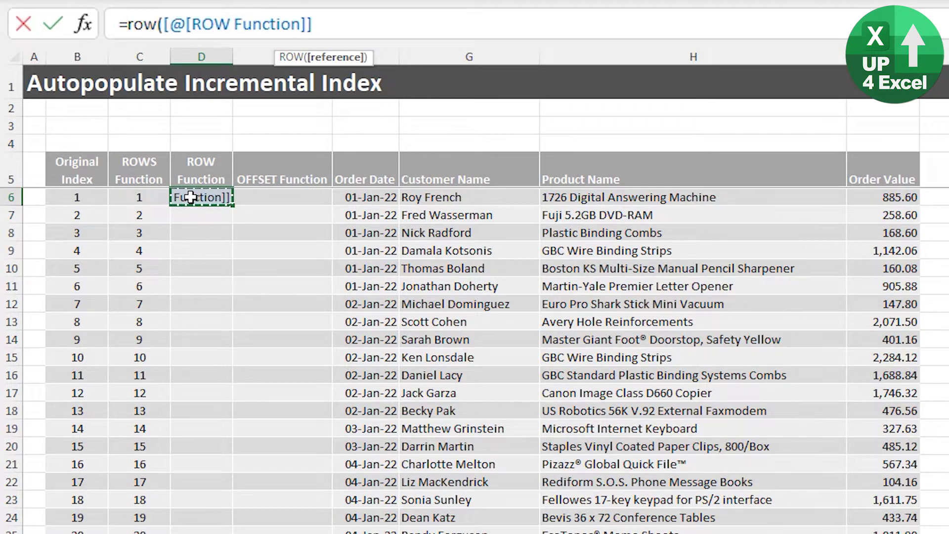
{"action": "type", "text": ")"}
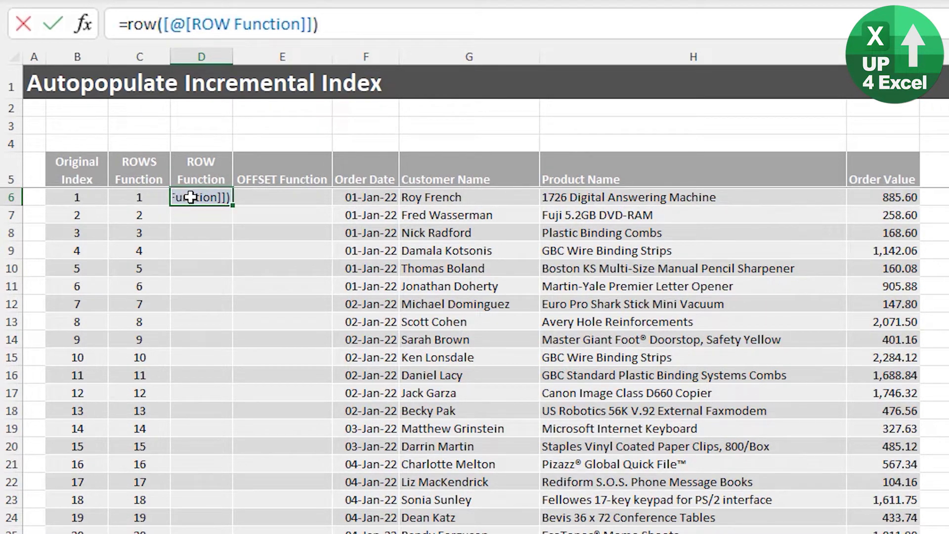
{"action": "type", "text": "-row("}
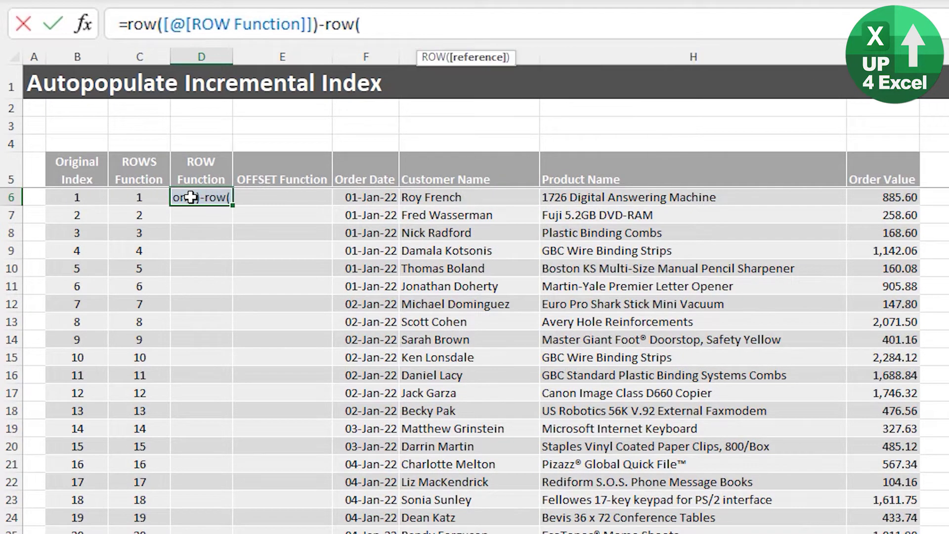
{"action": "left_click", "coordinate": [200, 172]}
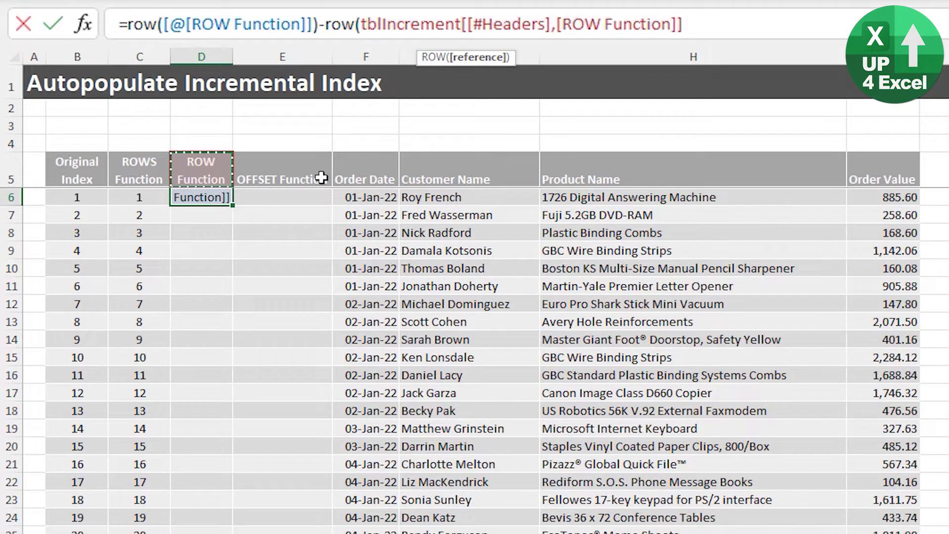
{"action": "type", "text": ")"}
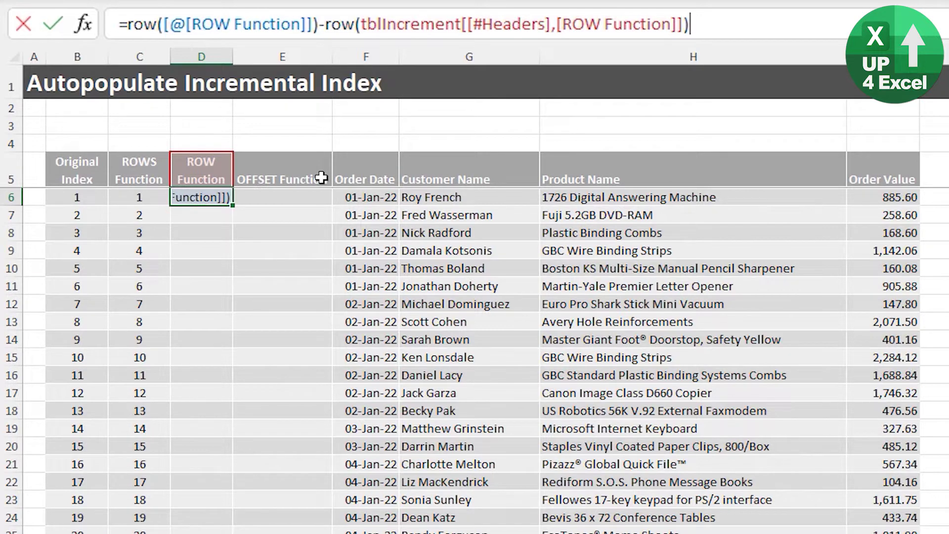
{"action": "key", "text": "Return"}
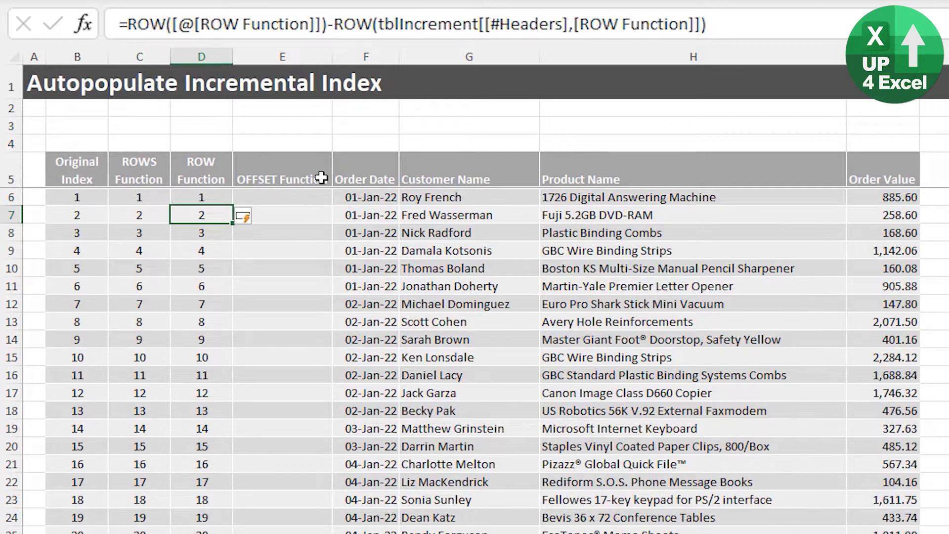
Step: Insert a blank row at row 3 above the table and check the ROWS and ROW formulas in the first data row
{"action": "key", "text": "Left"}
{"action": "key", "text": "Right"}
{"action": "left_click", "coordinate": [19, 128]}
{"action": "right_click", "coordinate": [21, 130]}
{"action": "left_click", "coordinate": [66, 307]}
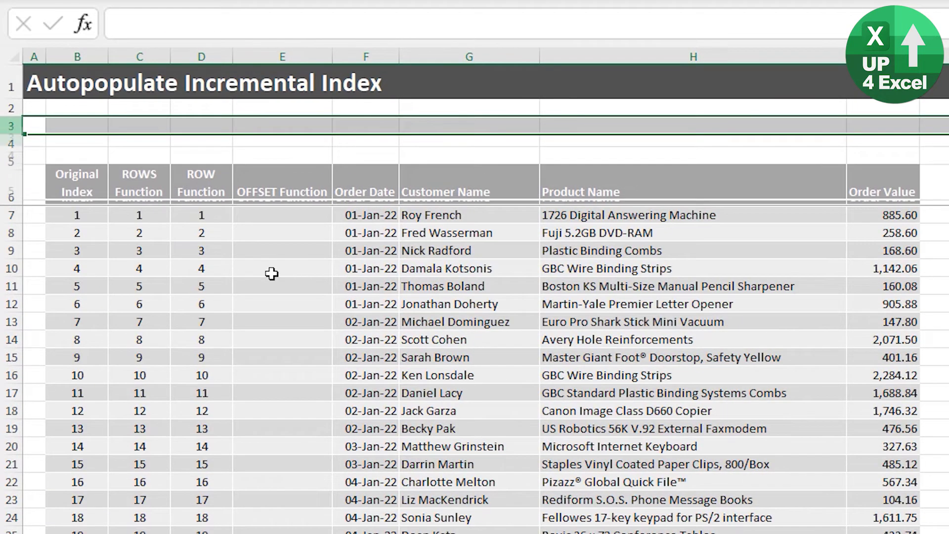
{"action": "left_click", "coordinate": [203, 222]}
{"action": "left_click", "coordinate": [120, 218]}
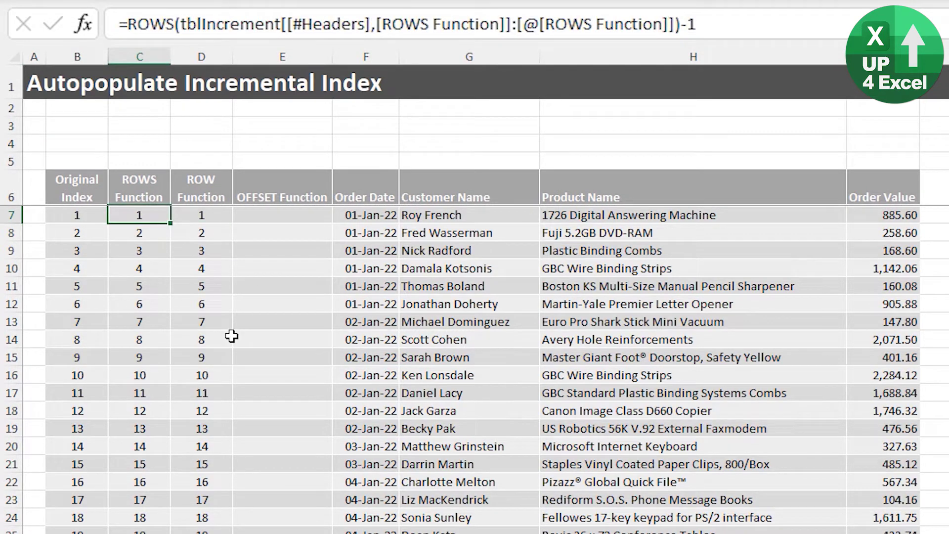
Step: Insert a blank column before the Original Index column and check the ROWS formula in D8
{"action": "right_click", "coordinate": [100, 57]}
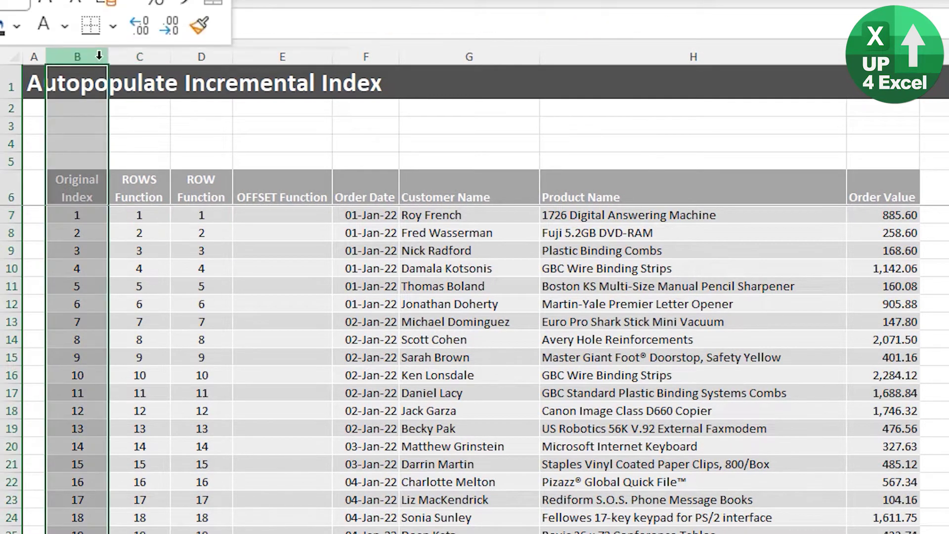
{"action": "left_click", "coordinate": [144, 233]}
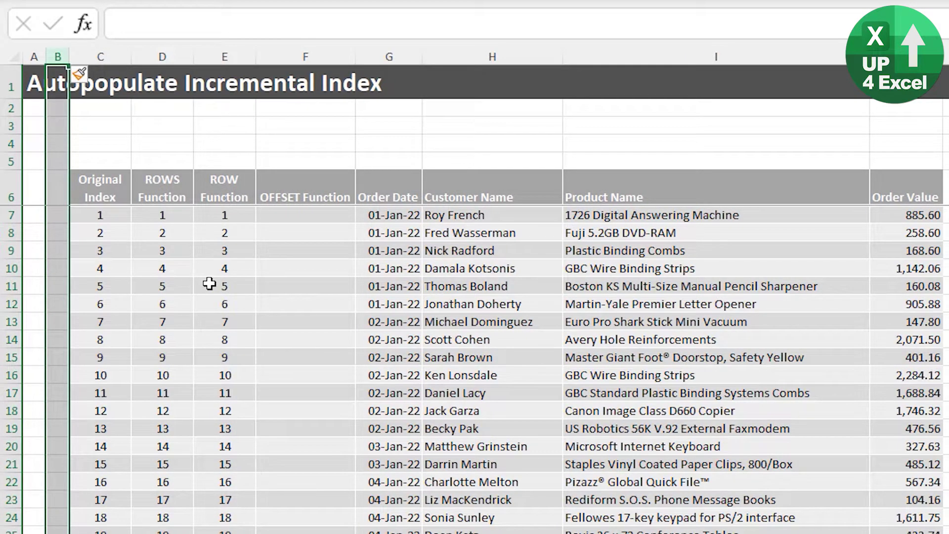
{"action": "left_click", "coordinate": [143, 229]}
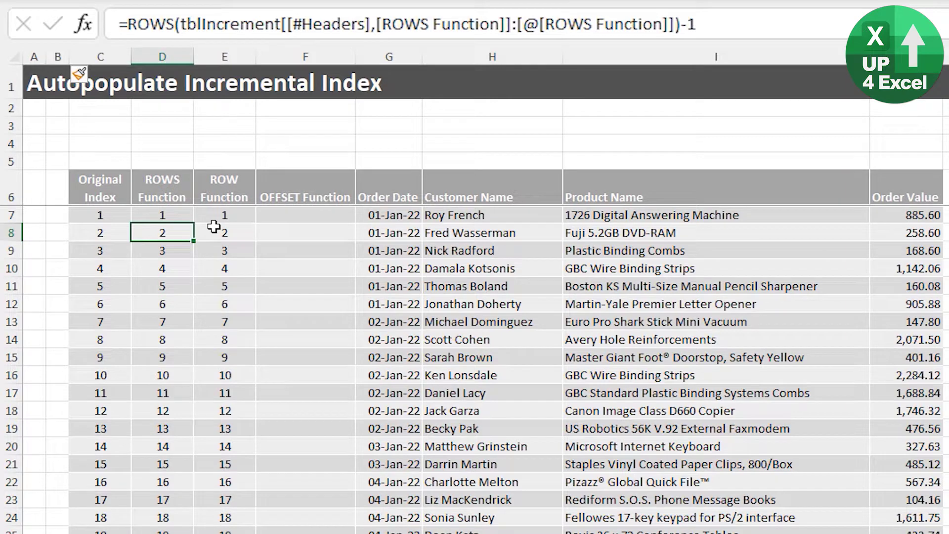
Step: Undo the column and row insertions, and select the OFFSET Function header together with its first data cell
{"action": "key", "text": "ctrl+z"}
{"action": "key", "text": "ctrl+z"}
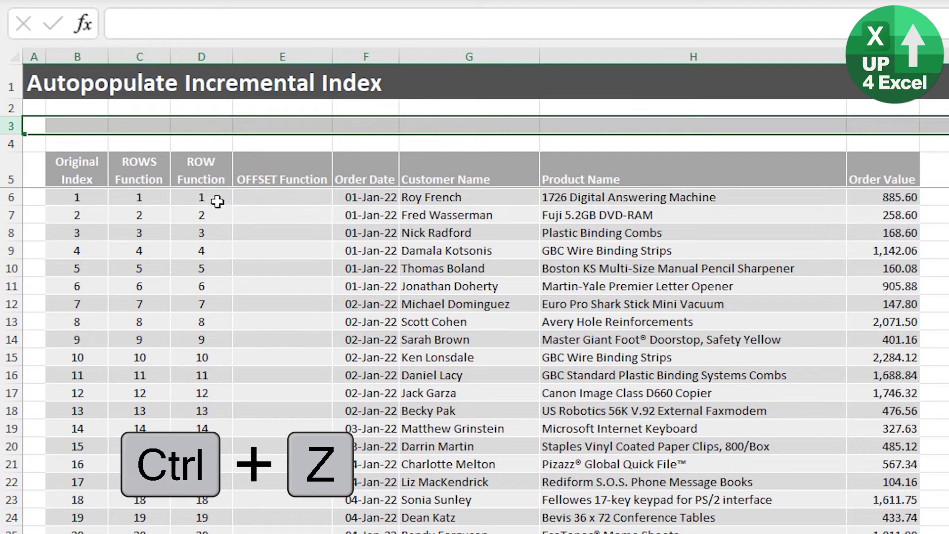
{"action": "left_click", "coordinate": [225, 184]}
{"action": "left_click", "coordinate": [256, 183]}
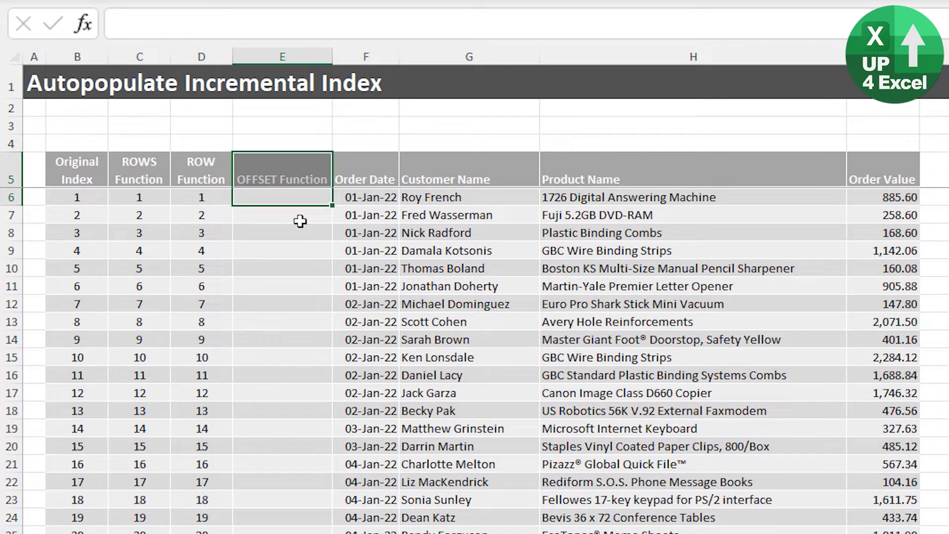
Step: Enter =OFFSET([@[OFFSET Function]],-1,0) in E6, the first data cell of the OFFSET Function column
{"action": "key", "text": "Down"}
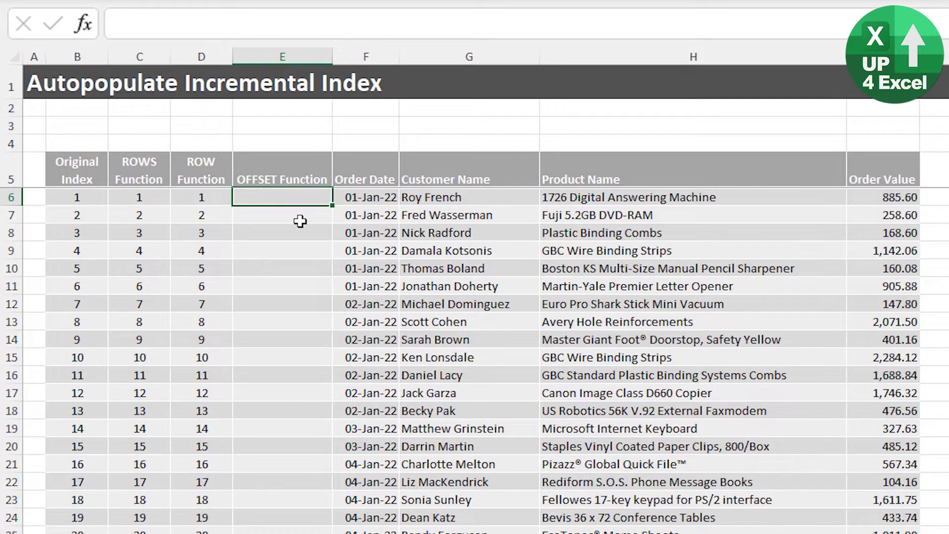
{"action": "type", "text": "=of"}
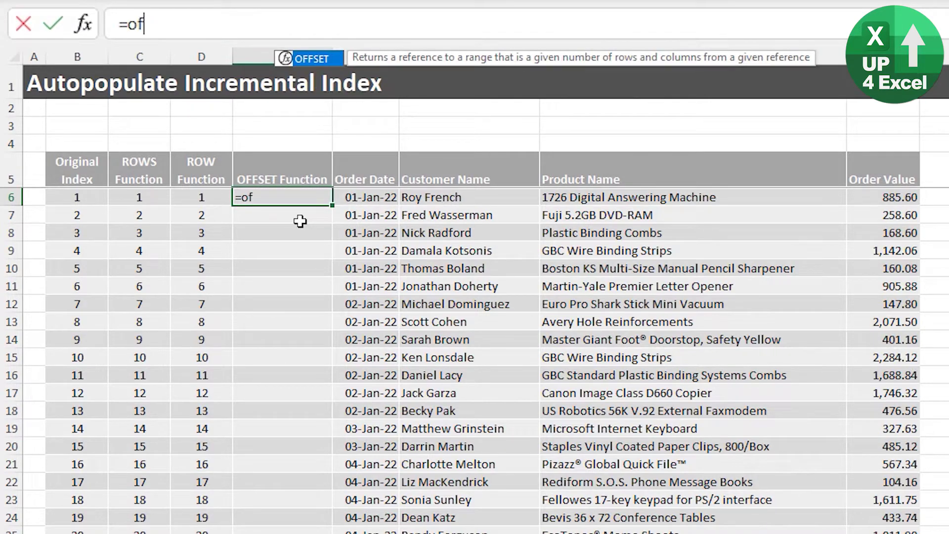
{"action": "key", "text": "Tab"}
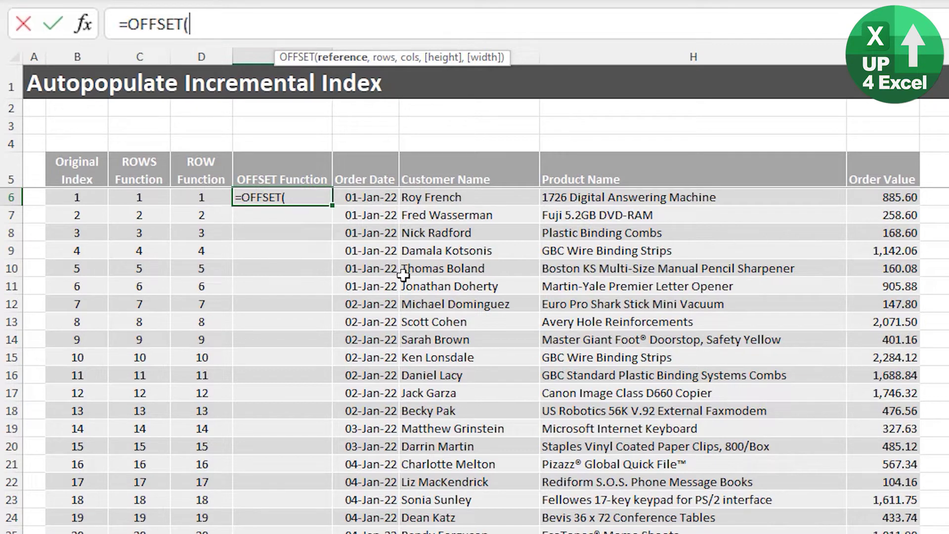
{"action": "left_click", "coordinate": [313, 197]}
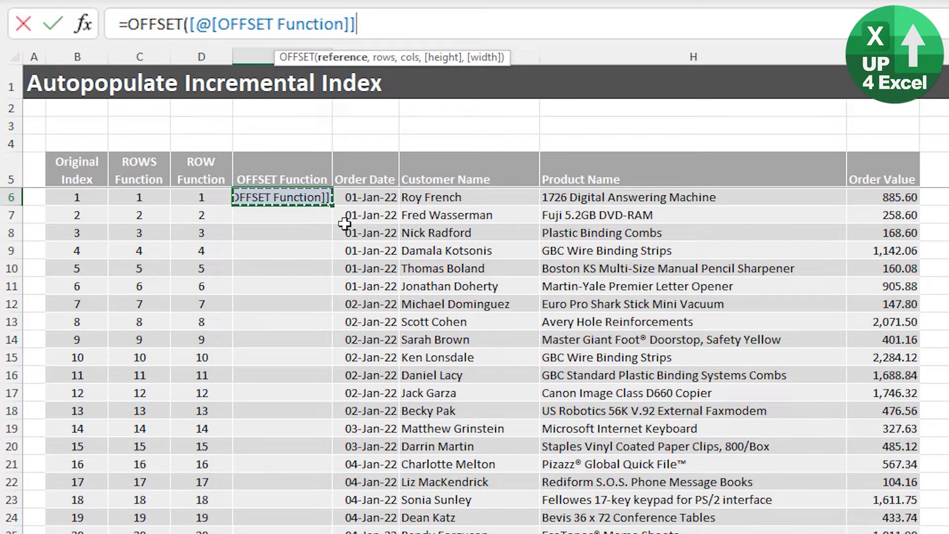
{"action": "type", "text": ","}
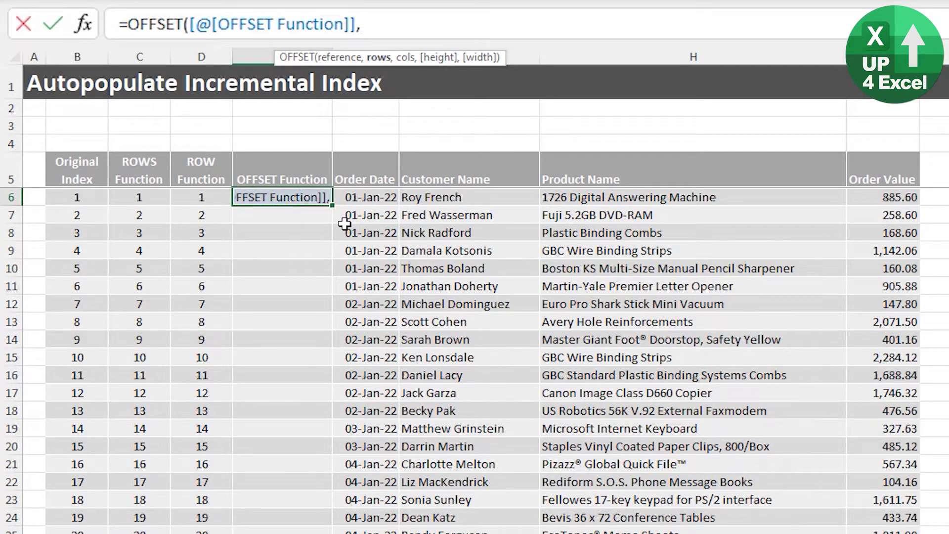
{"action": "type", "text": "-1"}
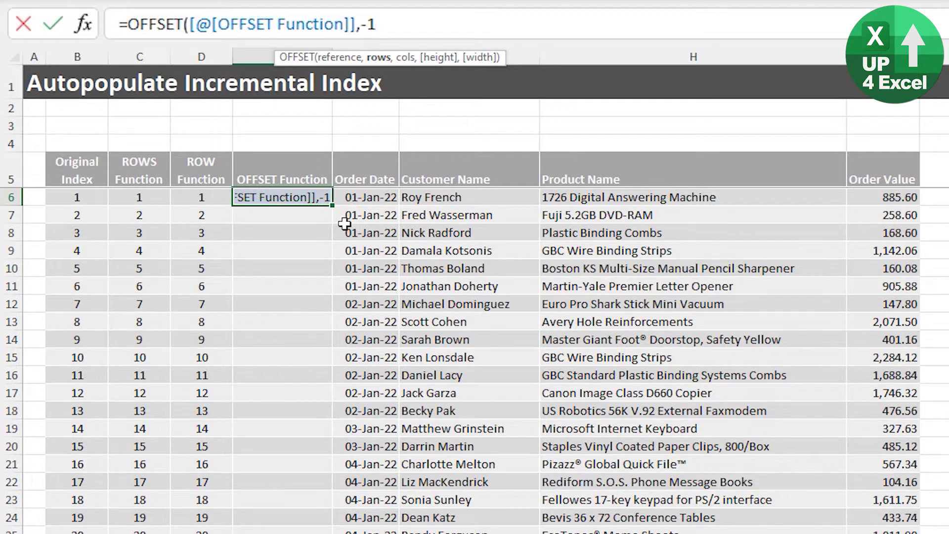
{"action": "type", "text": ",0"}
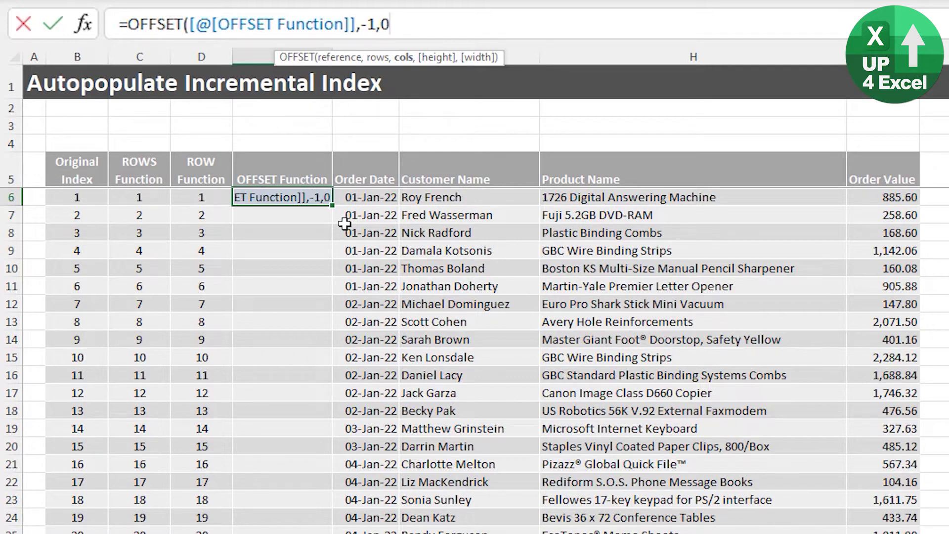
{"action": "type", "text": ")"}
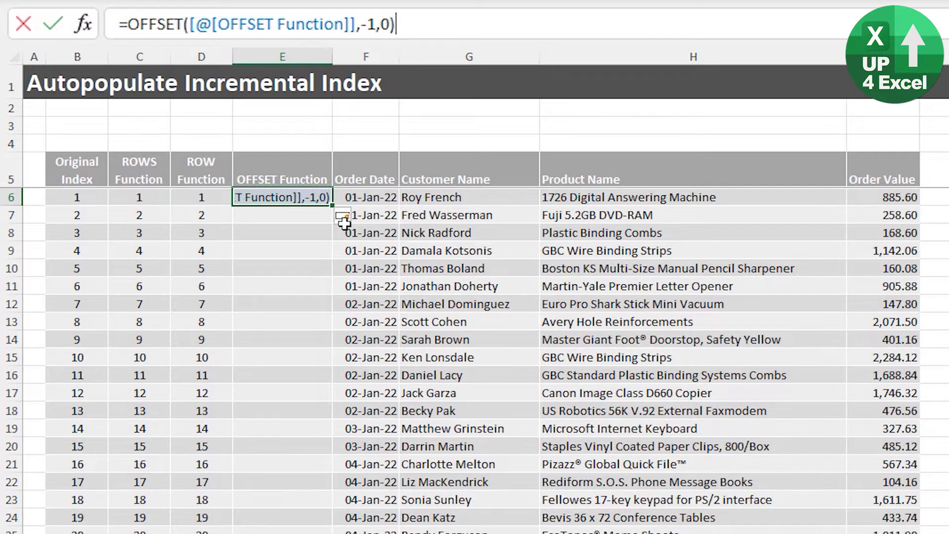
{"action": "key", "text": "Return"}
Step: Examine how the first few cells of the OFFSET Function column relate to the cell above each, starting from the header
{"action": "key", "text": "Down"}
{"action": "key", "text": "Down"}
{"action": "key", "text": "Down"}
{"action": "key", "text": "Down"}
{"action": "key", "text": "Up"}
{"action": "key", "text": "Up"}
{"action": "key", "text": "Up"}
{"action": "key", "text": "Up"}
{"action": "key", "text": "Up"}
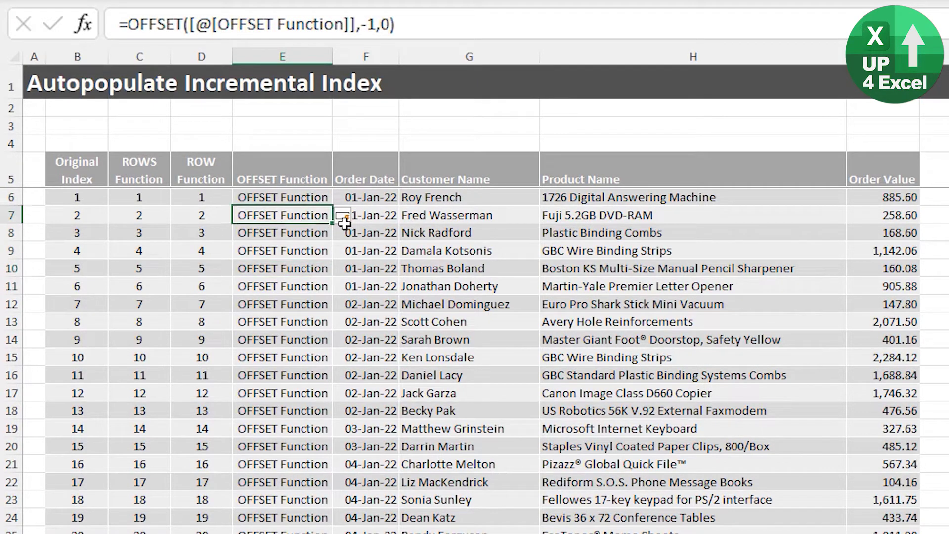
{"action": "left_click", "coordinate": [296, 172]}
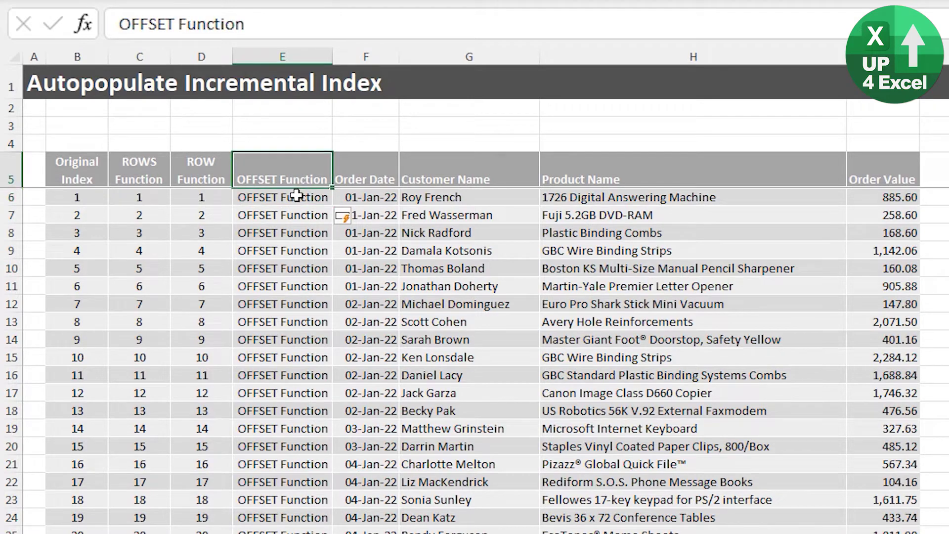
{"action": "left_click", "coordinate": [291, 214]}
{"action": "left_click", "coordinate": [295, 197]}
{"action": "left_click", "coordinate": [299, 232]}
{"action": "key", "text": "Up"}
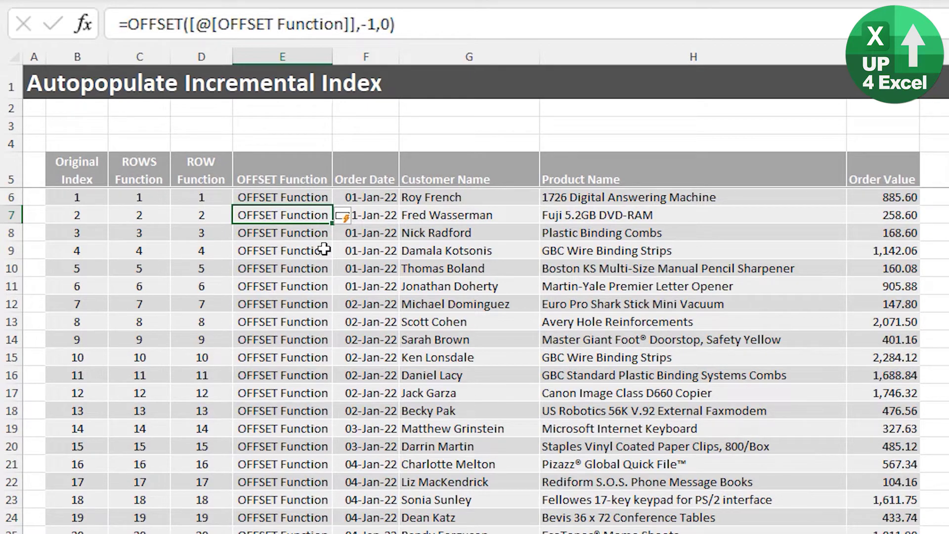
Step: Change the E6 formula to =IF([@[ROW Function]]=1,1000,OFFSET([@[OFFSET Function]],-1,0)+1)
{"action": "left_click", "coordinate": [295, 198]}
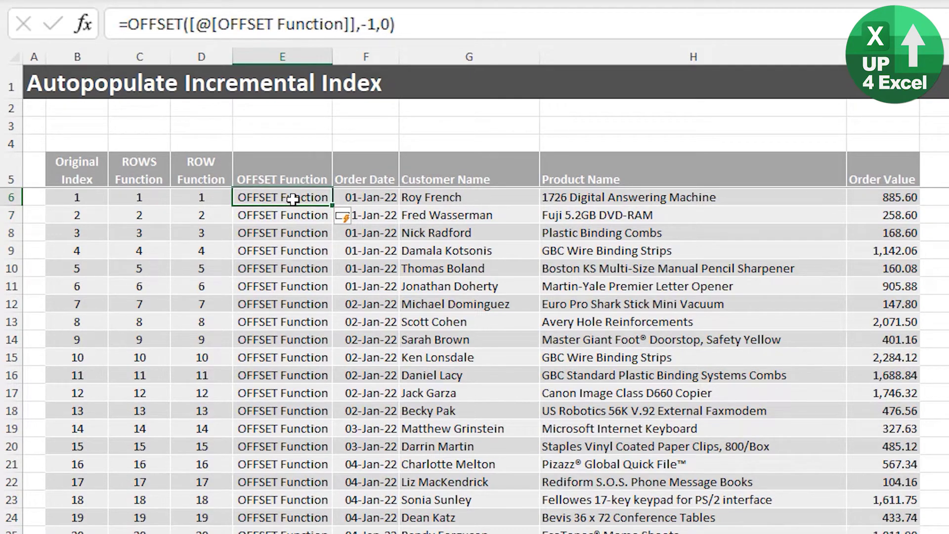
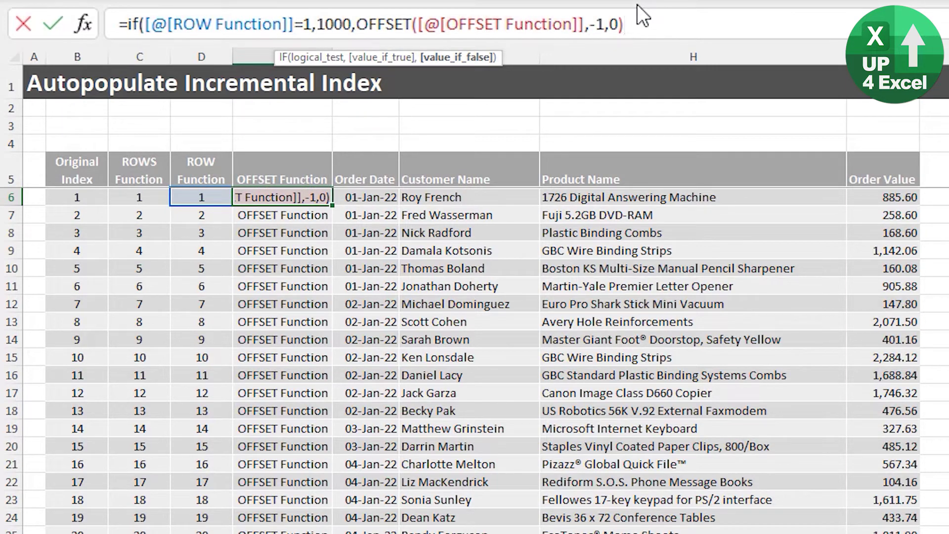
{"action": "type", "text": "+1)"}
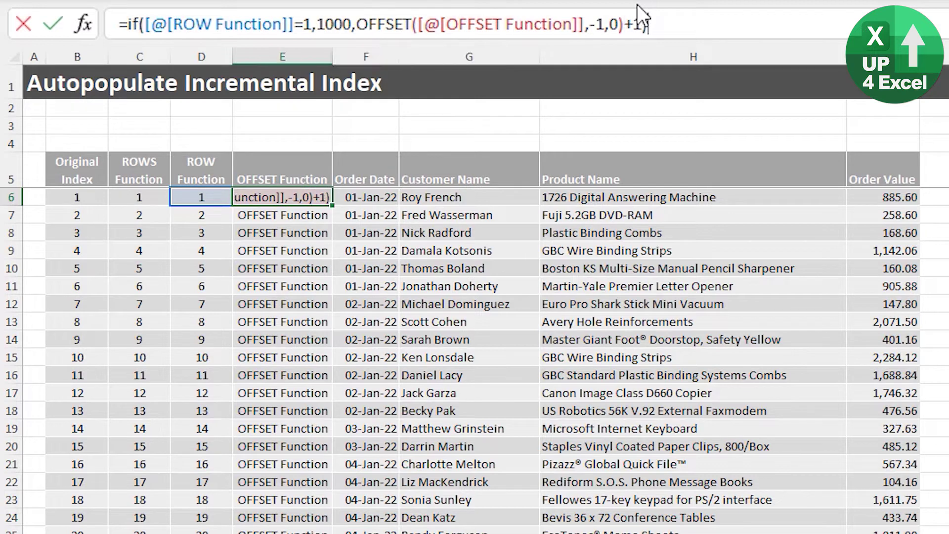
{"action": "key", "text": "Return"}
{"action": "key", "text": "Up"}
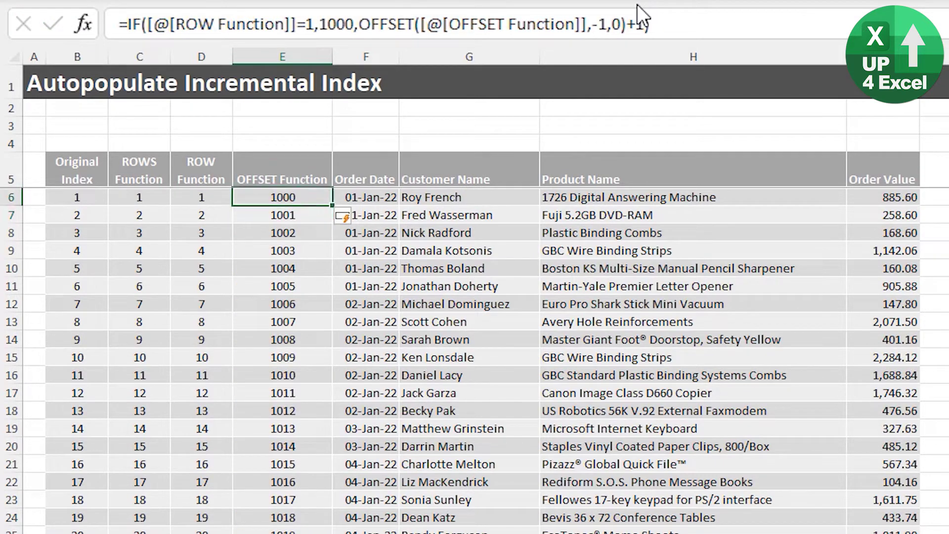
Step: Examine the index sequence down the first rows of the OFFSET Function column
{"action": "key", "text": "Down"}
{"action": "key", "text": "Down"}
{"action": "key", "text": "Down"}
{"action": "key", "text": "Down"}
{"action": "key", "text": "Down"}
{"action": "key", "text": "Down"}
{"action": "key", "text": "Down"}
{"action": "key", "text": "Down"}
{"action": "key", "text": "Down"}
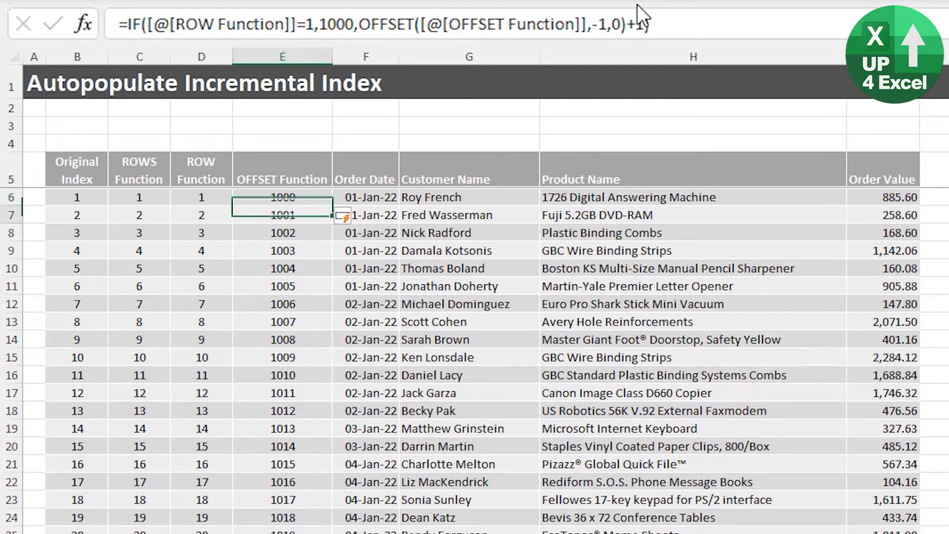
{"action": "key", "text": "Up"}
{"action": "key", "text": "Up"}
{"action": "key", "text": "Up"}
{"action": "key", "text": "Up"}
{"action": "key", "text": "Up"}
{"action": "key", "text": "Up"}
{"action": "key", "text": "Up"}
{"action": "key", "text": "Up"}
{"action": "key", "text": "Up"}
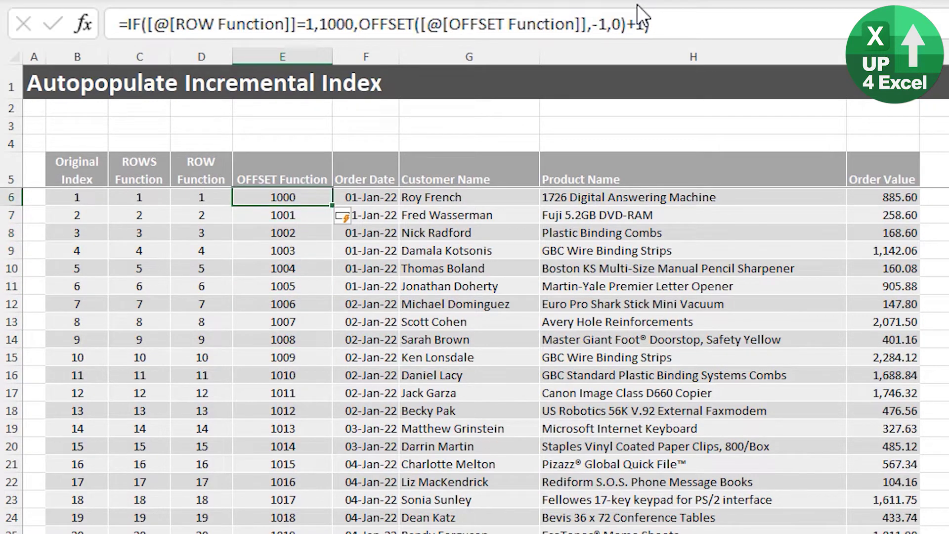
Step: Set the increment at the end of the E6 OFFSET formula to +2
{"action": "left_click", "coordinate": [647, 24]}
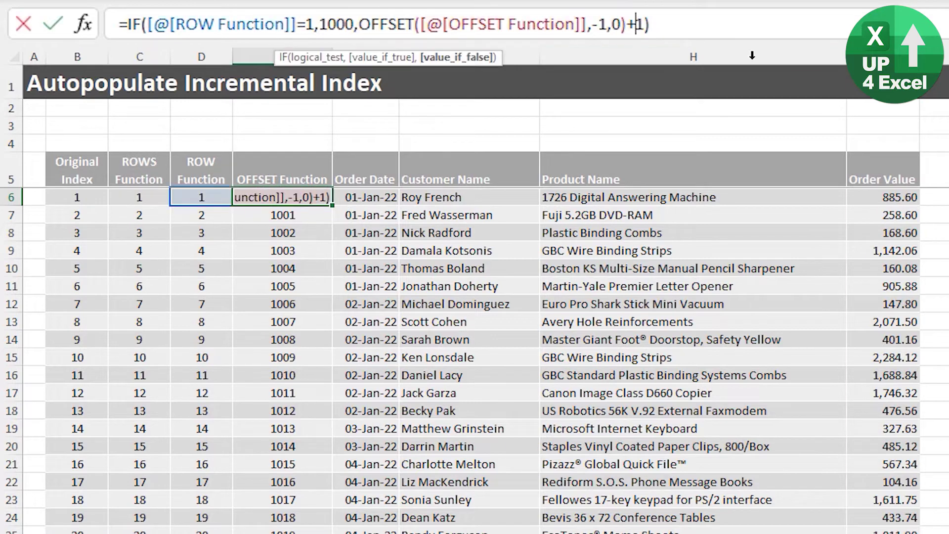
{"action": "key", "text": "BackSpace"}
{"action": "type", "text": "2"}
{"action": "key", "text": "Return"}
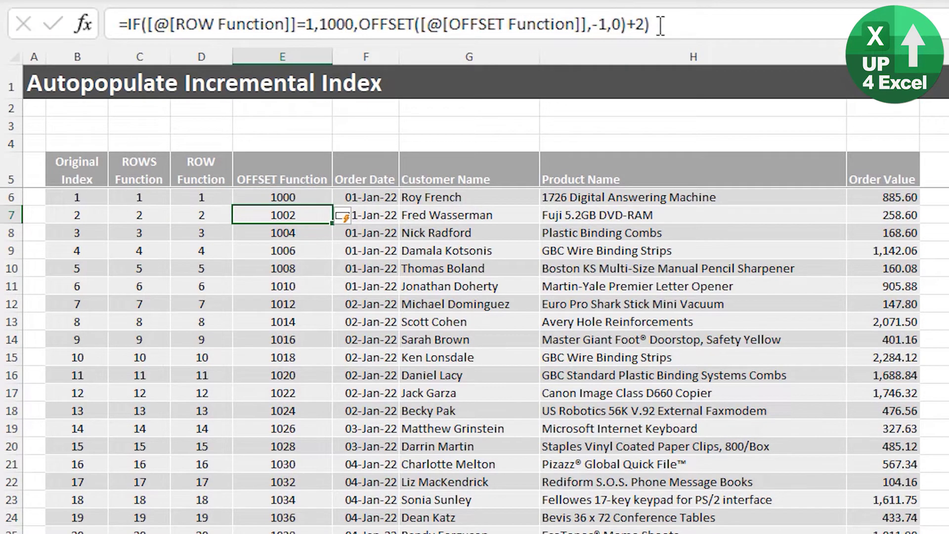
Step: Set the increment in the OFFSET Function column's formula to +1, editing it in E7
{"action": "left_click", "coordinate": [641, 24]}
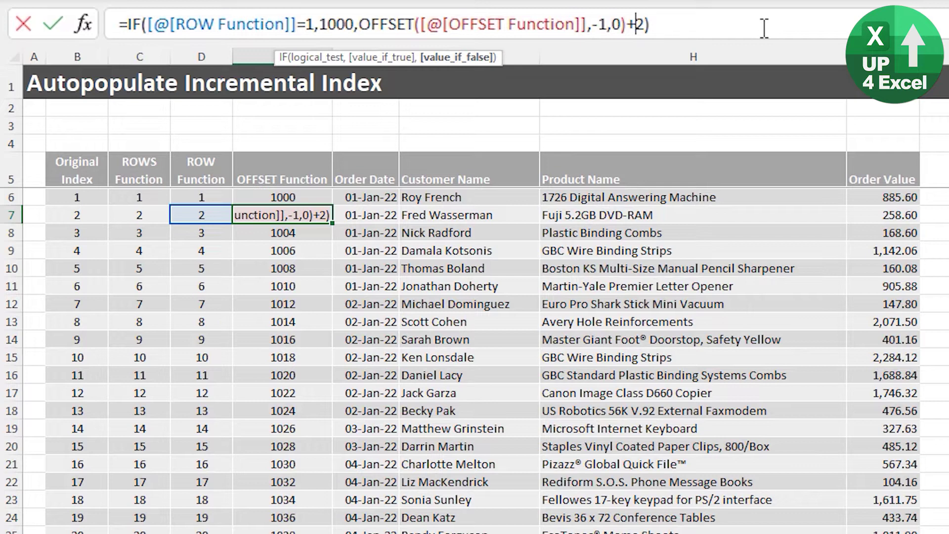
{"action": "key", "text": "Delete"}
{"action": "type", "text": "1"}
{"action": "key", "text": "Return"}
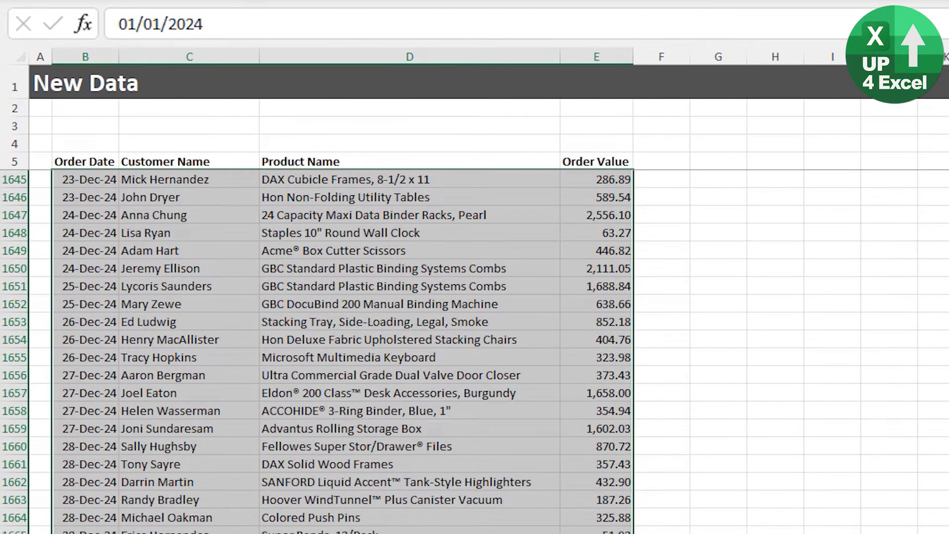
Step: Copy the selected 2024 orders from the New Data sheet and paste them directly below the table, starting at the Order Date column in row 3339
{"action": "key", "text": "ctrl+c"}
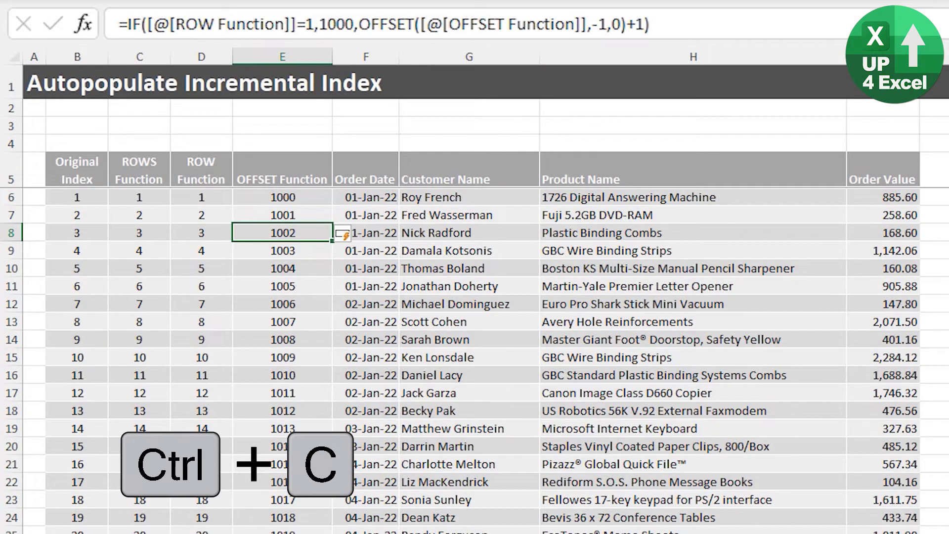
{"action": "key", "text": "ctrl+Down"}
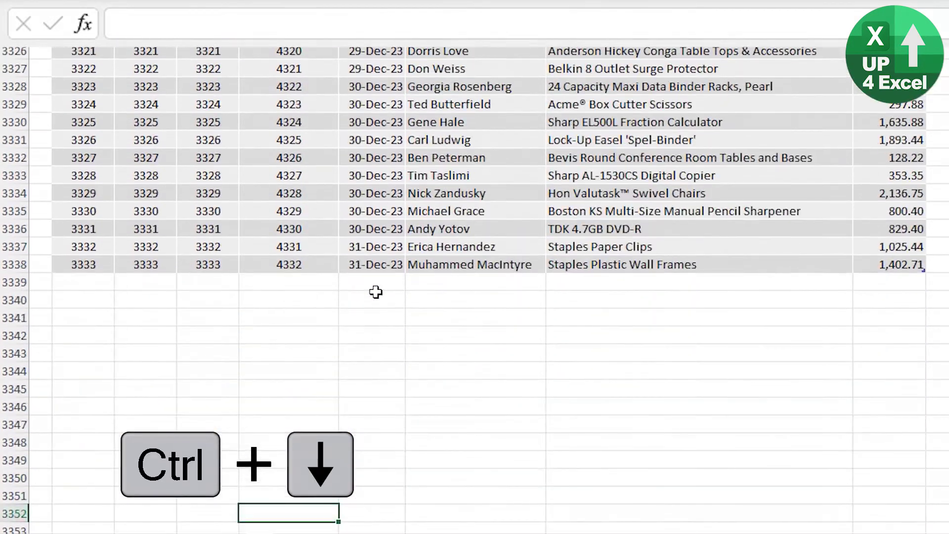
{"action": "right_click", "coordinate": [375, 292]}
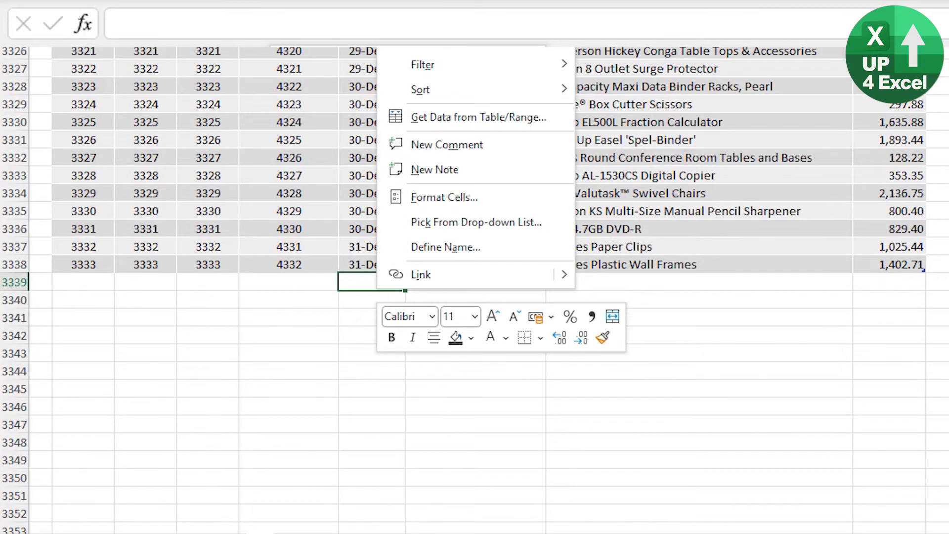
{"action": "key", "text": "ctrl+v"}
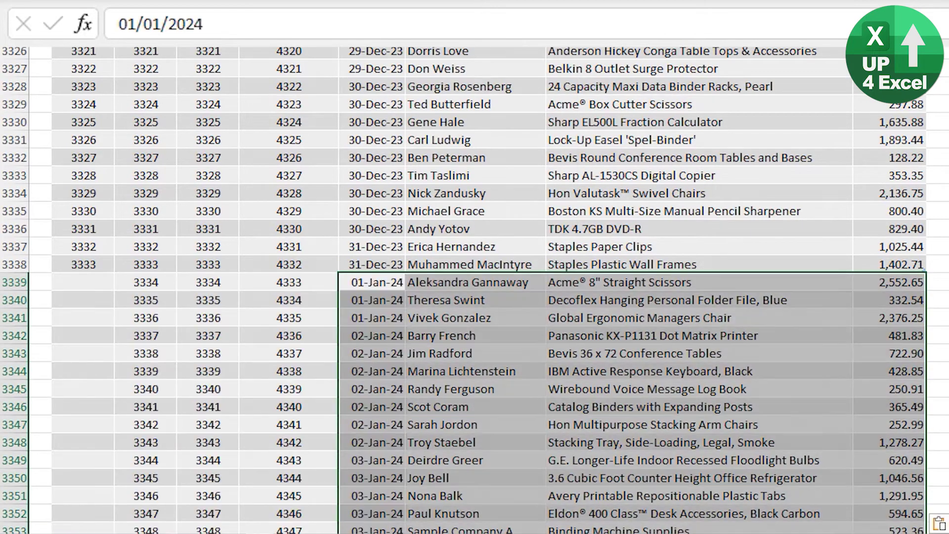
Step: Check the formulas of all four index columns in row 3338, just above the pasted orders
{"action": "left_click", "coordinate": [82, 261]}
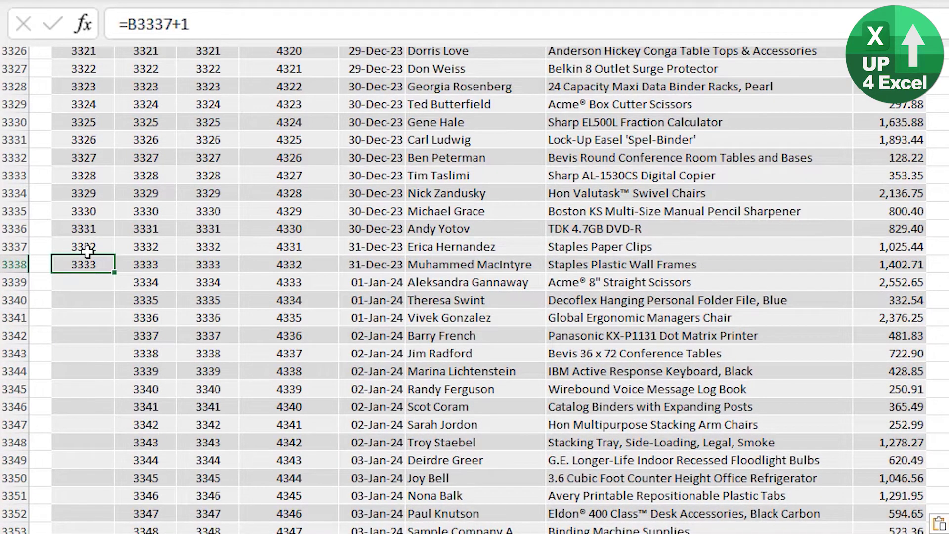
{"action": "left_click", "coordinate": [154, 267]}
{"action": "left_click", "coordinate": [206, 263]}
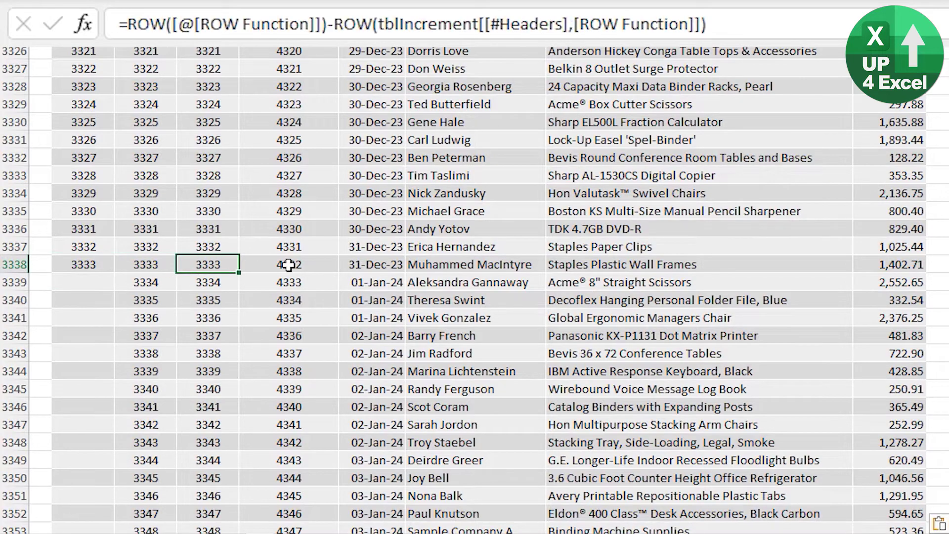
{"action": "left_click", "coordinate": [288, 265]}
Step: Check the ROWS, ROW and OFFSET index columns further down through the pasted 2024 orders
{"action": "scroll", "coordinate": [271, 327], "scroll_direction": "down", "scroll_amount": 9}
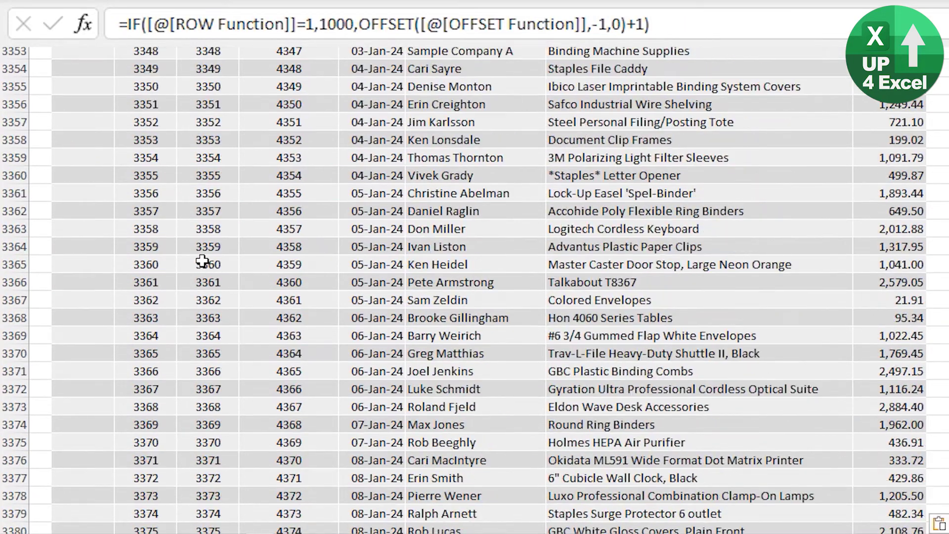
{"action": "scroll", "coordinate": [229, 303], "scroll_direction": "down", "scroll_amount": 14}
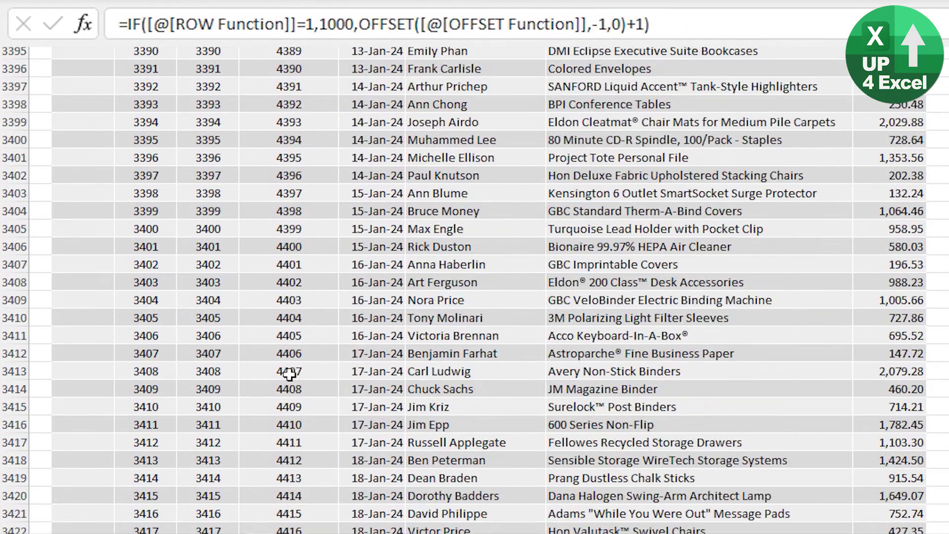
{"action": "left_click", "coordinate": [172, 194]}
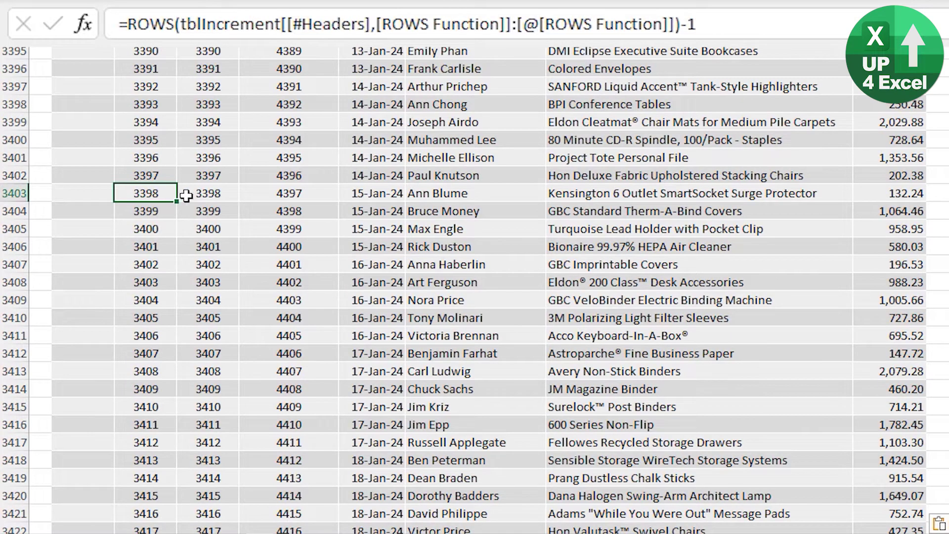
{"action": "left_click", "coordinate": [275, 194]}
{"action": "scroll", "coordinate": [285, 259], "scroll_direction": "down", "scroll_amount": 11}
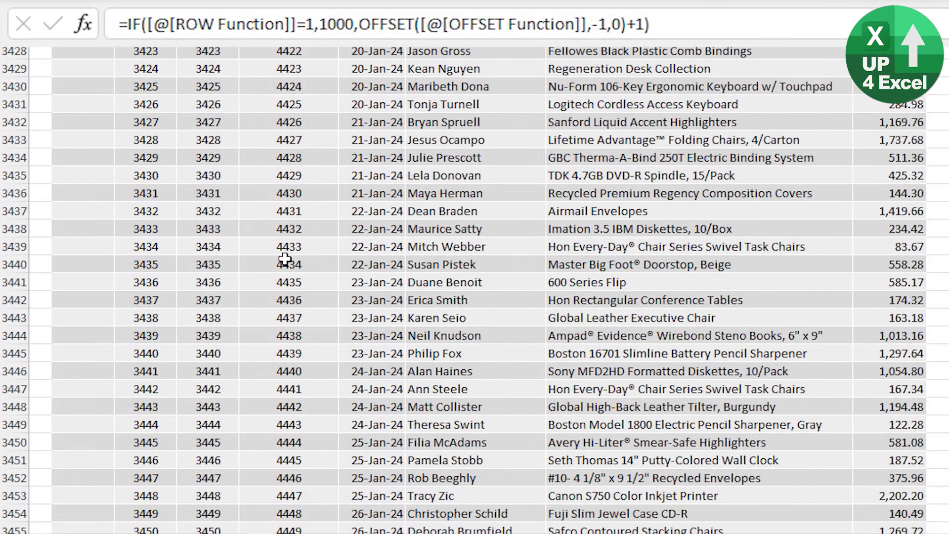
{"action": "left_click", "coordinate": [285, 258]}
{"action": "left_click", "coordinate": [215, 265]}
{"action": "left_click", "coordinate": [291, 264]}
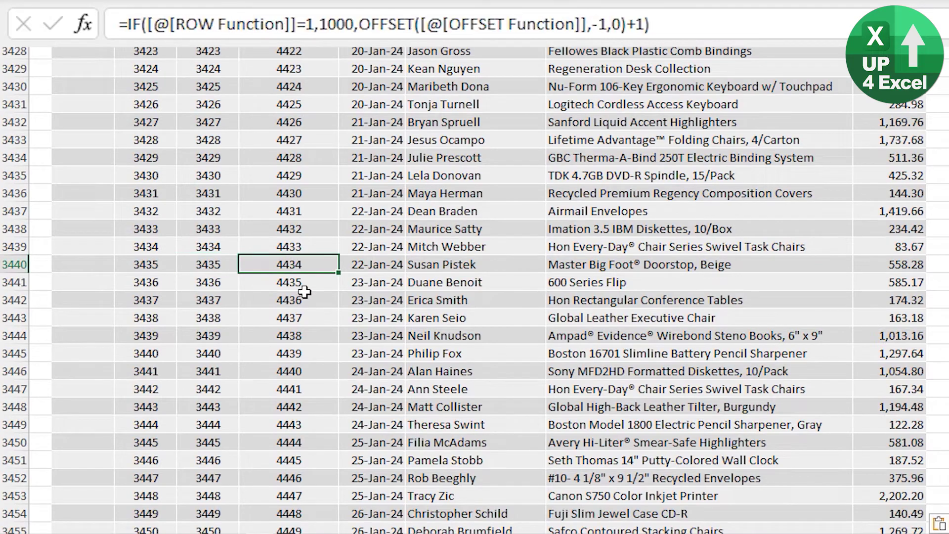
Step: Return to the start of the table, check the ROWS formula in C8, and sort the table by Customer Name from A to Z
{"action": "key", "text": "ctrl+Up"}
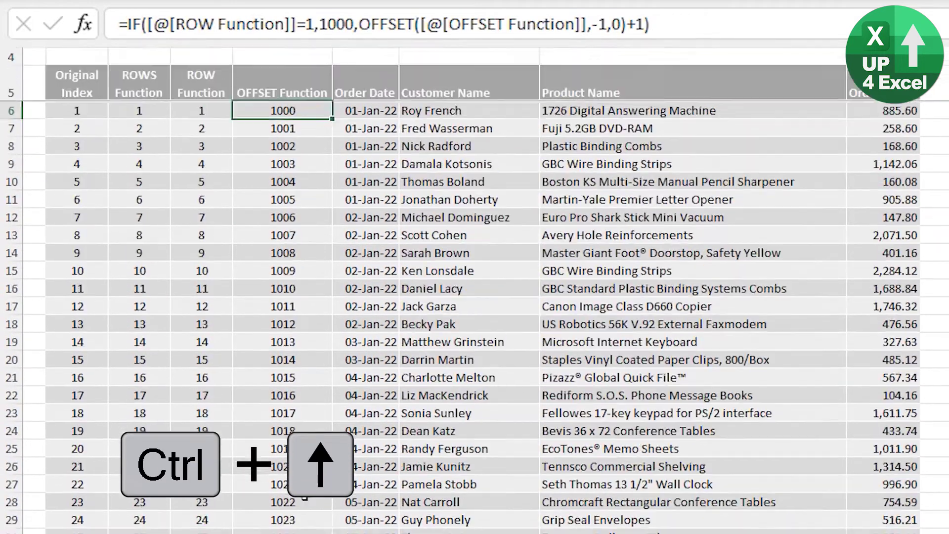
{"action": "scroll", "coordinate": [247, 296], "scroll_direction": "up", "scroll_amount": 2}
{"action": "left_click", "coordinate": [143, 232]}
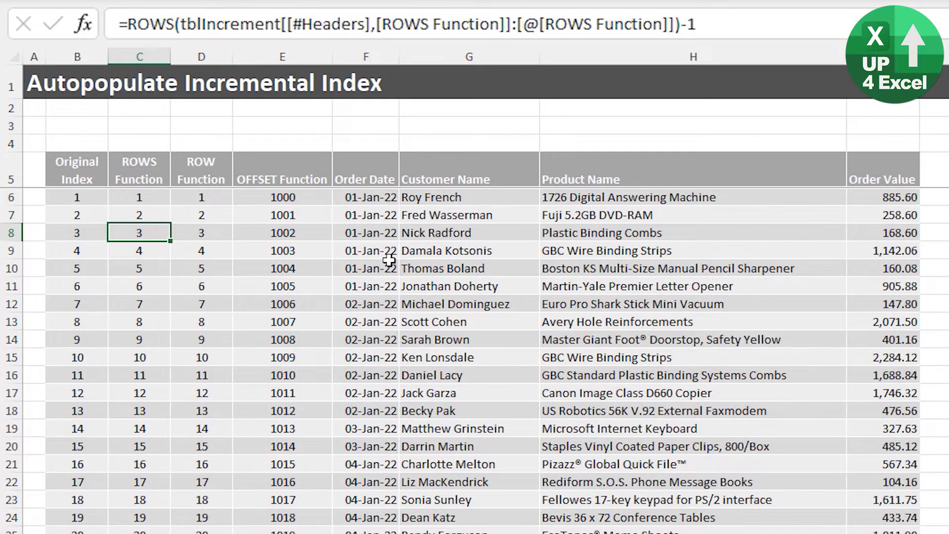
{"action": "left_click", "coordinate": [419, 272]}
{"action": "key", "text": "alt+a"}
{"action": "key", "text": "s"}
{"action": "key", "text": "a"}
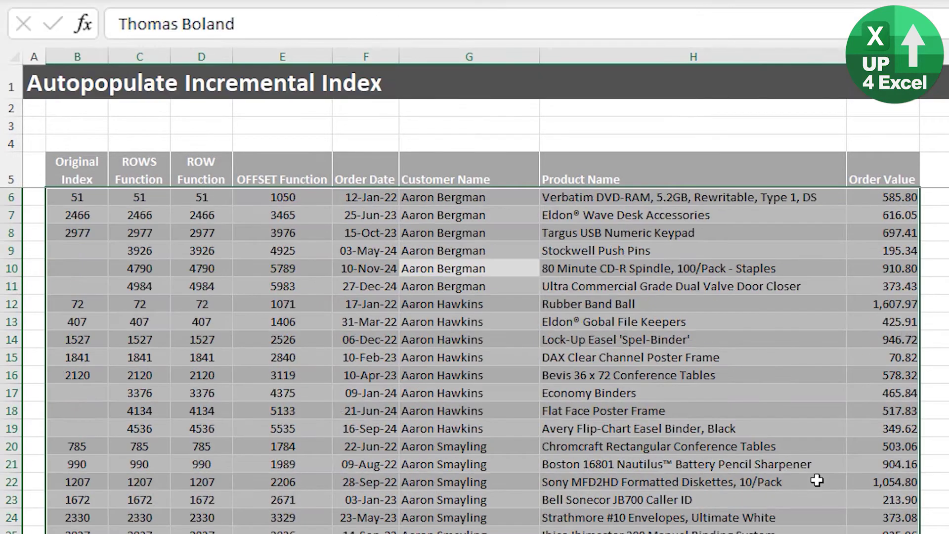
Step: Check the ROWS and ROW index formulas in the first rows of the table sorted by Customer Name
{"action": "left_click", "coordinate": [139, 198]}
{"action": "left_click", "coordinate": [214, 213]}
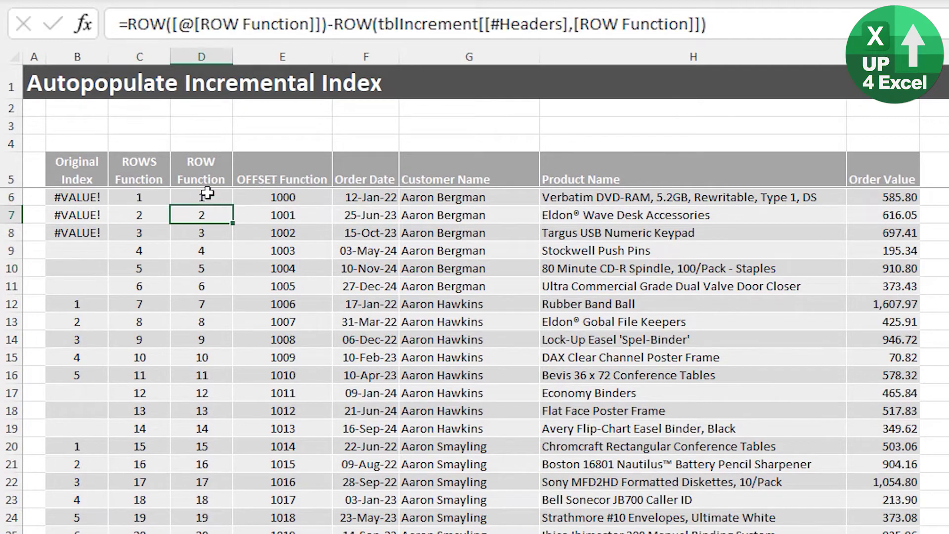
{"action": "left_click", "coordinate": [145, 200]}
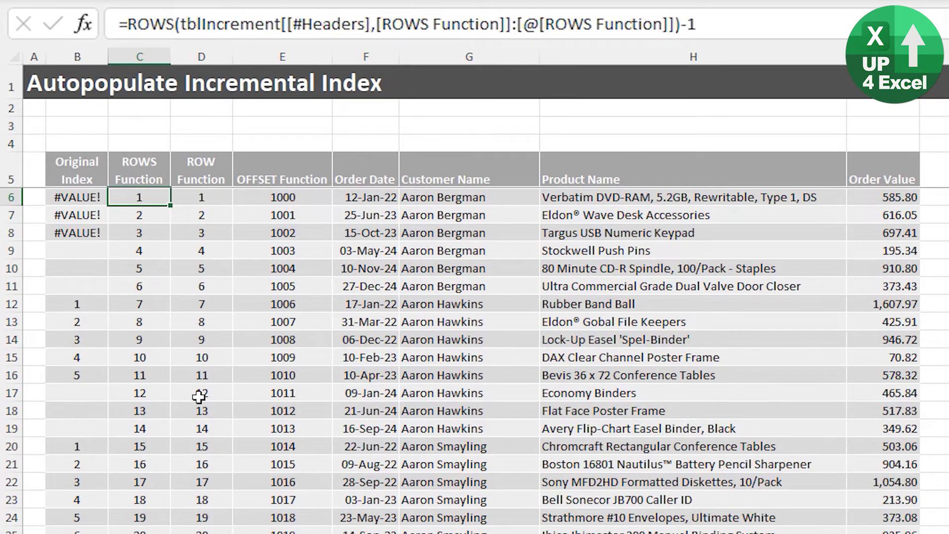
{"action": "left_click", "coordinate": [140, 273]}
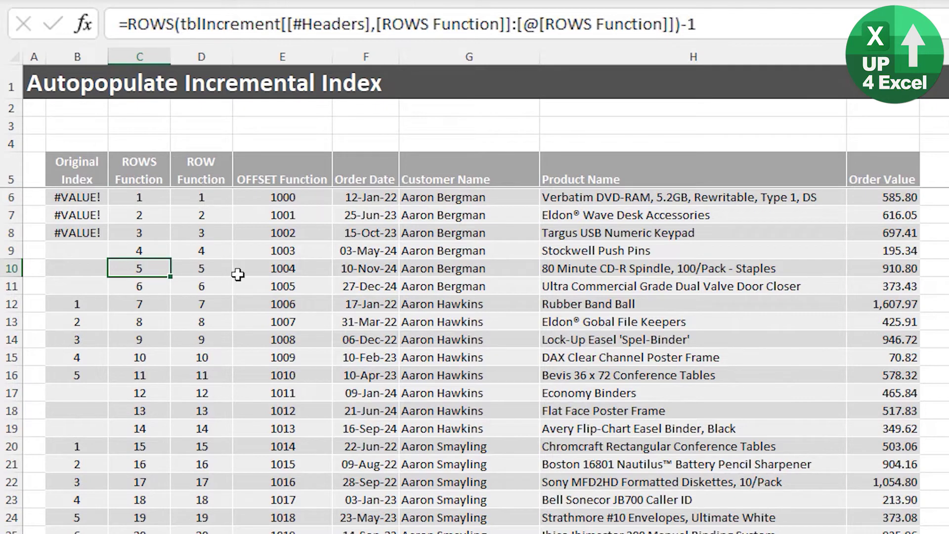
{"action": "left_click", "coordinate": [444, 271]}
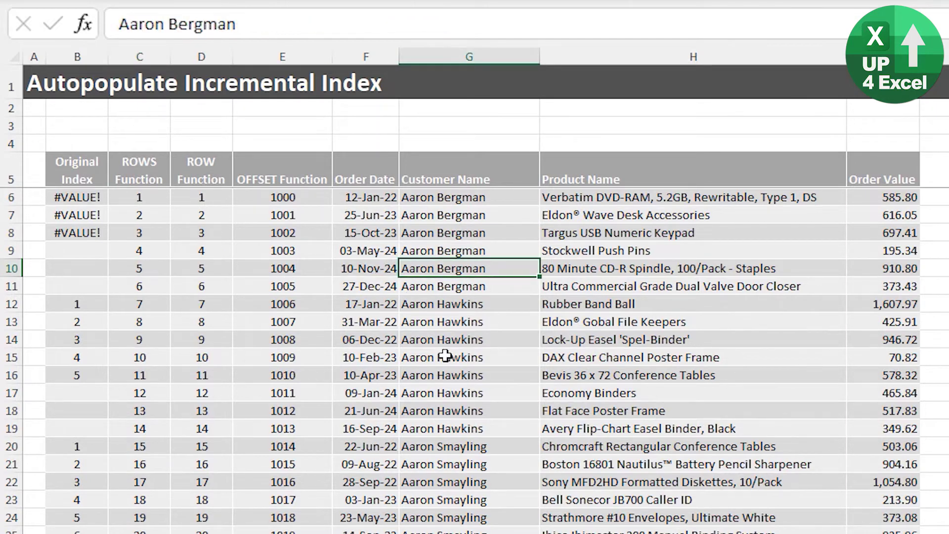
Step: Undo the Customer Name sort and the pasting of the 2024 orders below the table
{"action": "key", "text": "ctrl+z"}
{"action": "key", "text": "ctrl+z"}
{"action": "key", "text": "ctrl+z"}
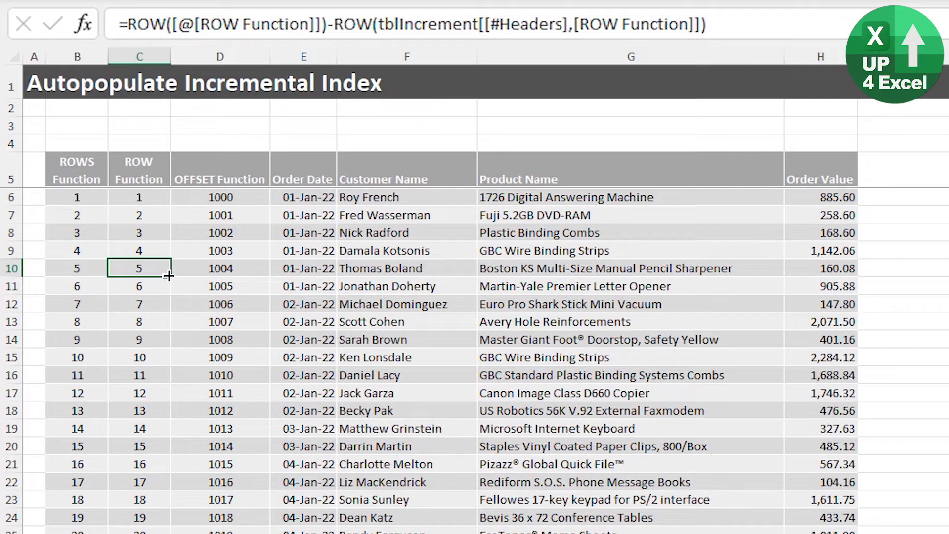
Step: Check the ROW formula in C7 and the OFFSET formula beside it in D7
{"action": "key", "text": "Up"}
{"action": "key", "text": "Up"}
{"action": "key", "text": "Up"}
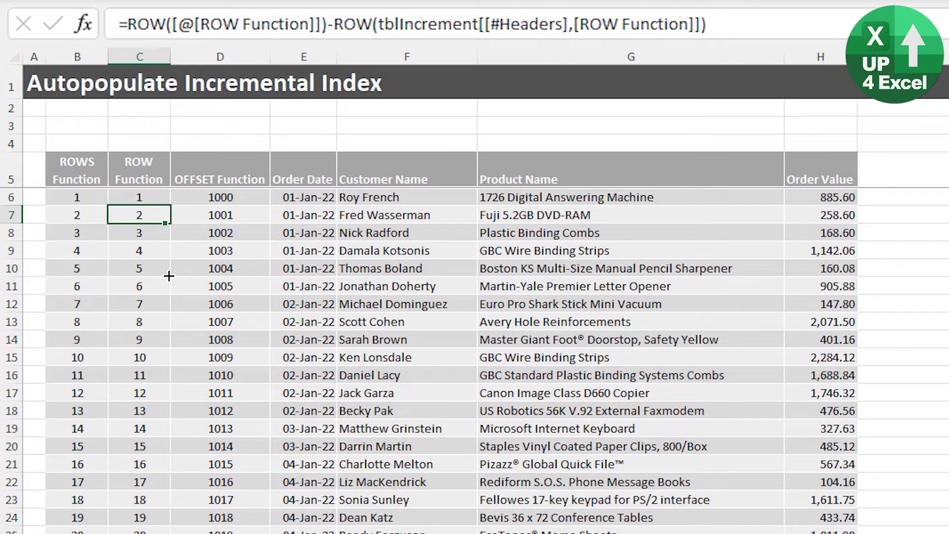
{"action": "key", "text": "Right"}
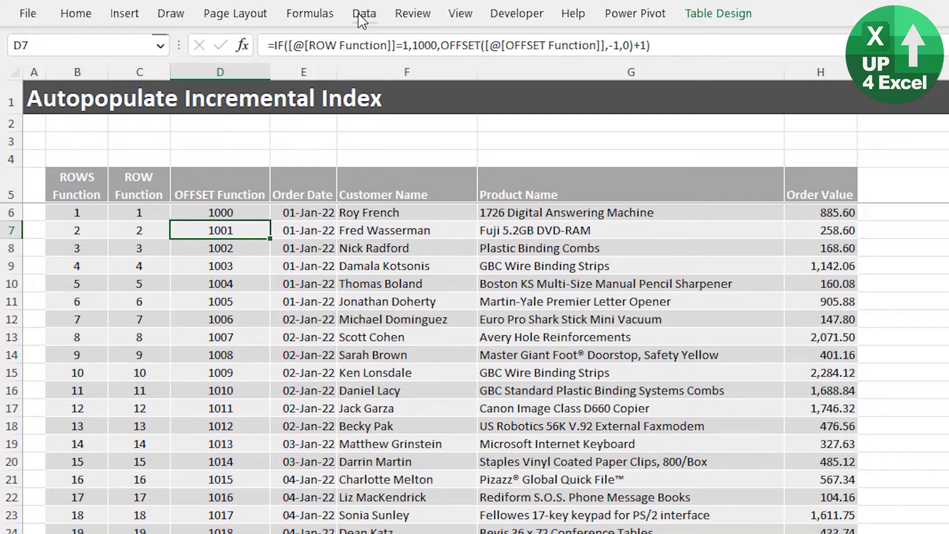
Step: Bring the table into Power Query and load the query as a table at cell B5 of the existing sheet 3
{"action": "left_click", "coordinate": [364, 13]}
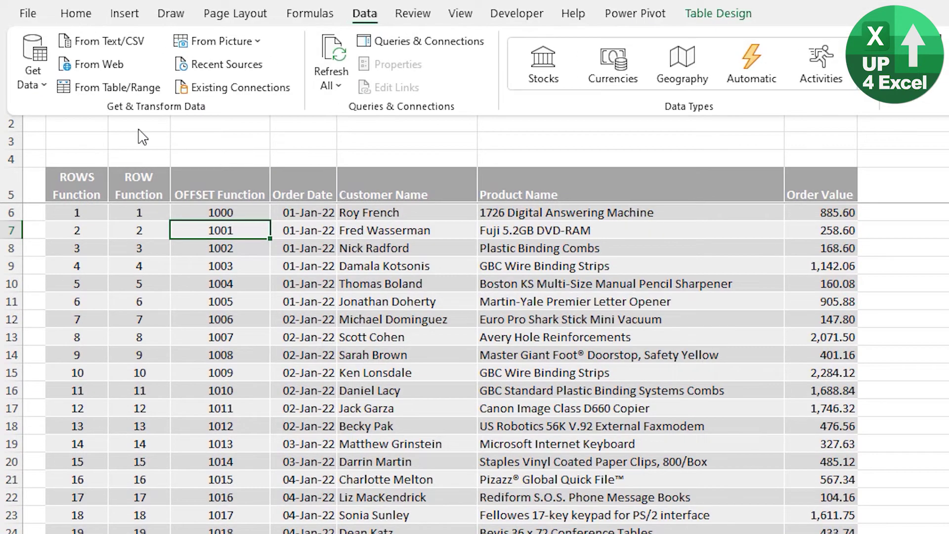
{"action": "left_click", "coordinate": [110, 93]}
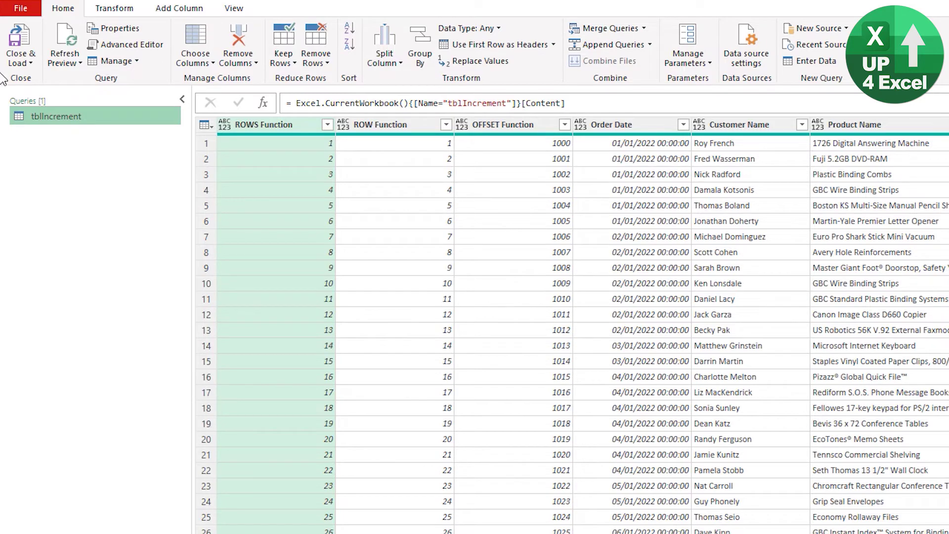
{"action": "left_click", "coordinate": [16, 63]}
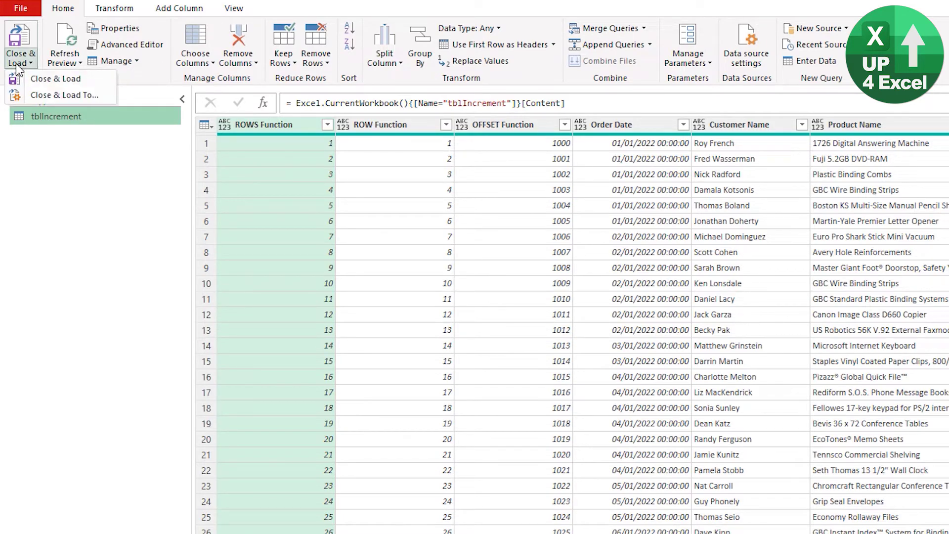
{"action": "left_click", "coordinate": [55, 78]}
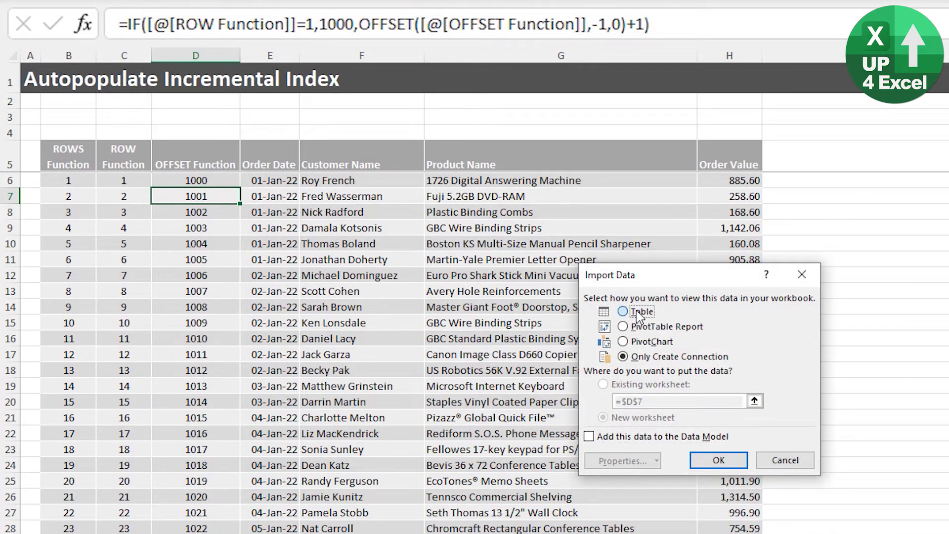
{"action": "left_click", "coordinate": [632, 385]}
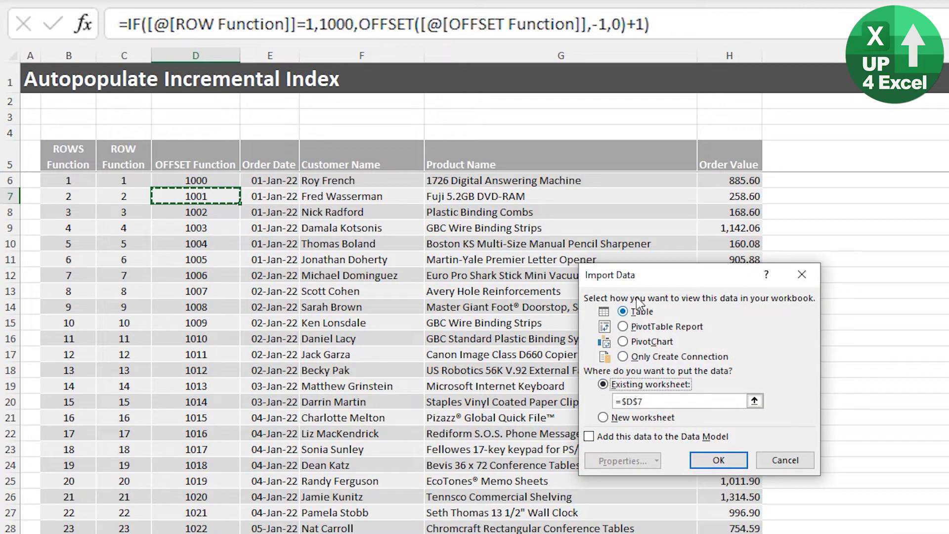
{"action": "left_click", "coordinate": [408, 517]}
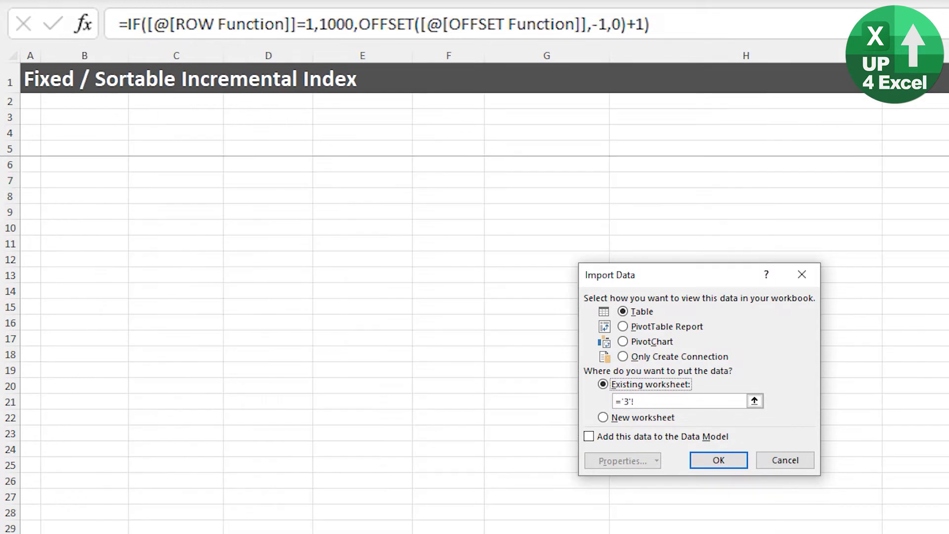
{"action": "left_click", "coordinate": [67, 148]}
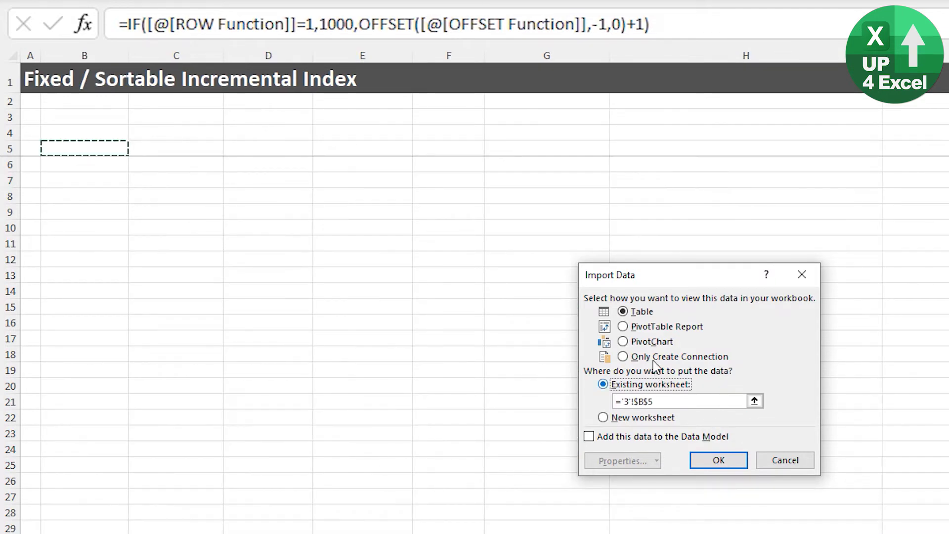
{"action": "left_click", "coordinate": [716, 462]}
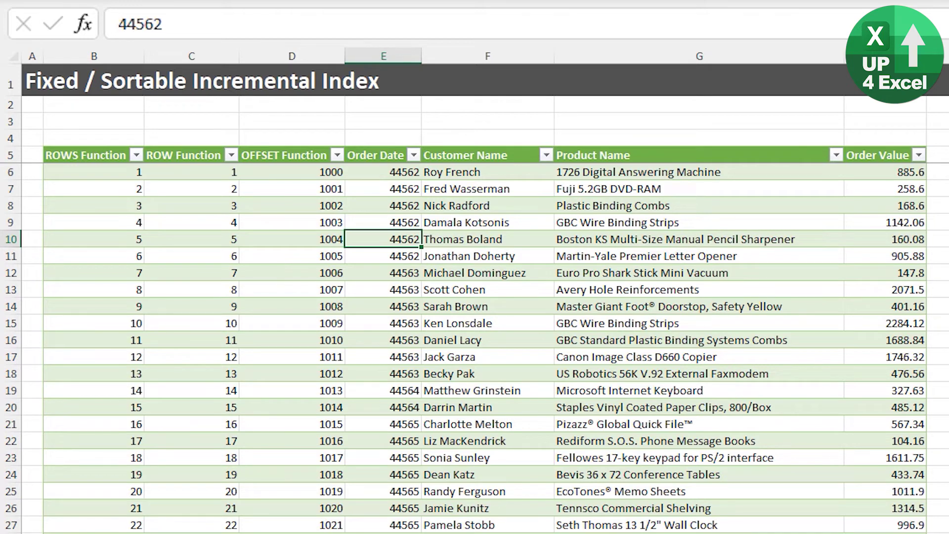
Step: Format the Order Date column as dates and the Order Value column as numbers with thousands separators and two decimals
{"action": "key", "text": "ctrl+space"}
{"action": "key", "text": "ctrl+shift+3"}
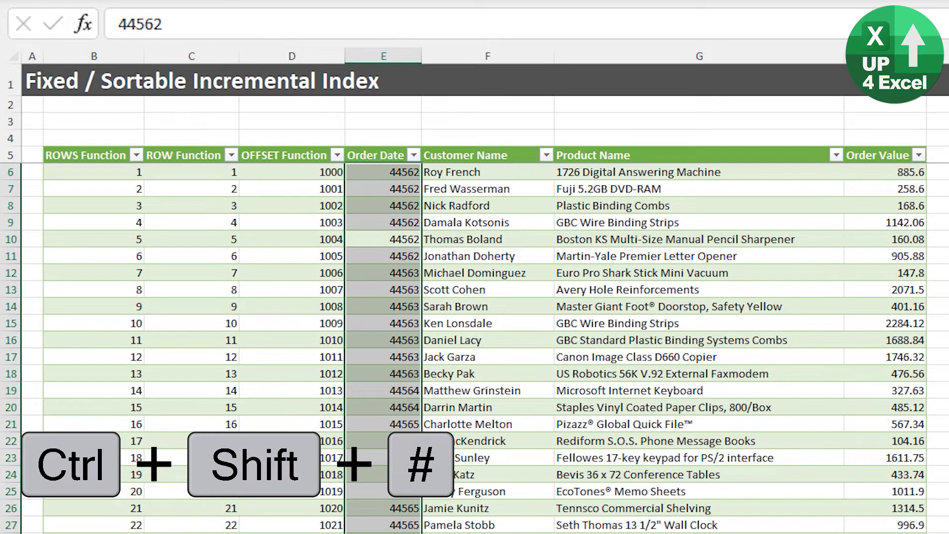
{"action": "key", "text": "ctrl+numbersign"}
{"action": "left_click", "coordinate": [880, 425]}
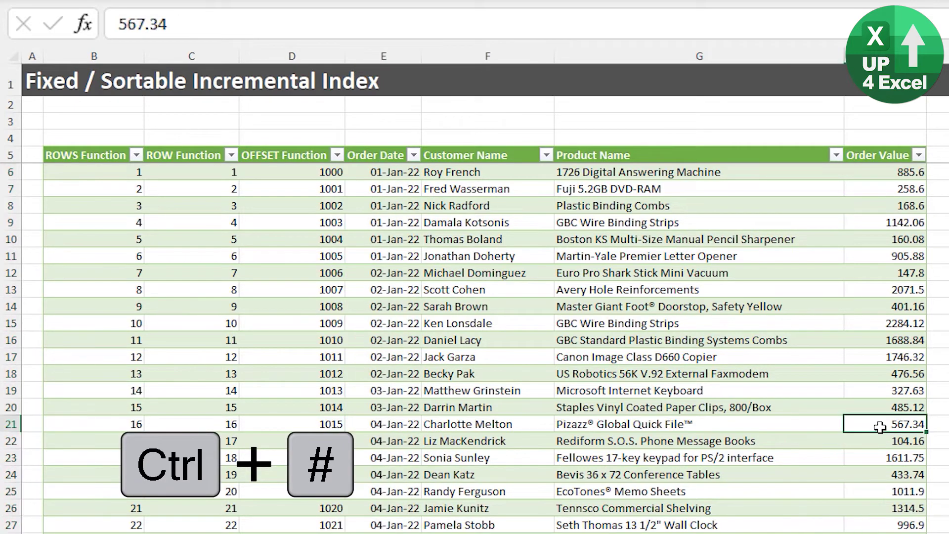
{"action": "key", "text": "ctrl+space"}
{"action": "key", "text": "ctrl+shift+1"}
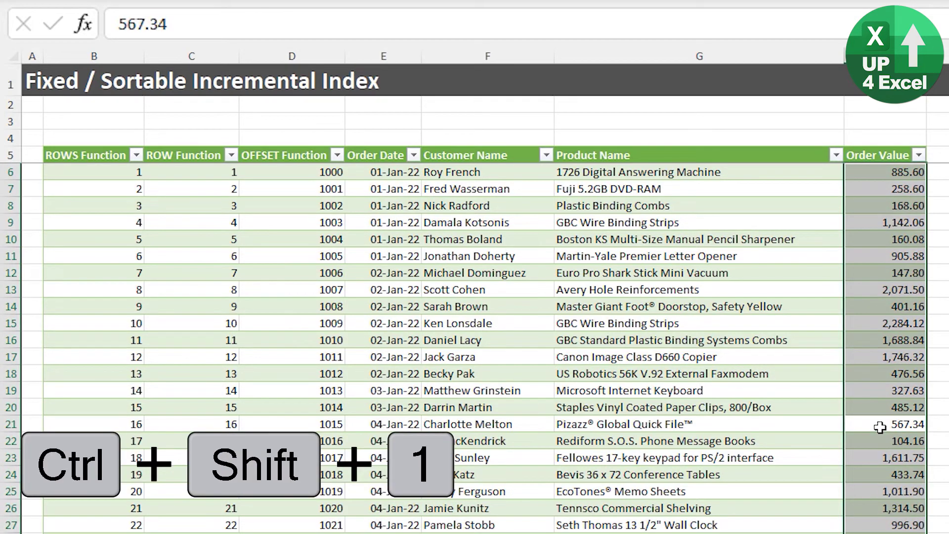
Step: Check whether cells in the loaded ROWS, ROW and OFFSET index columns hold fixed values or formulas
{"action": "key", "text": "Left"}
{"action": "key", "text": "ctrl+Left"}
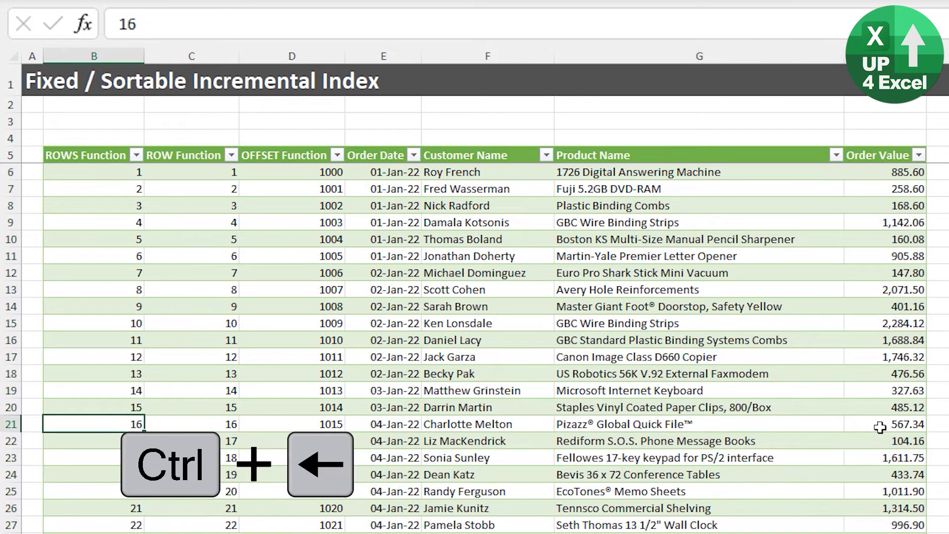
{"action": "left_click", "coordinate": [213, 204]}
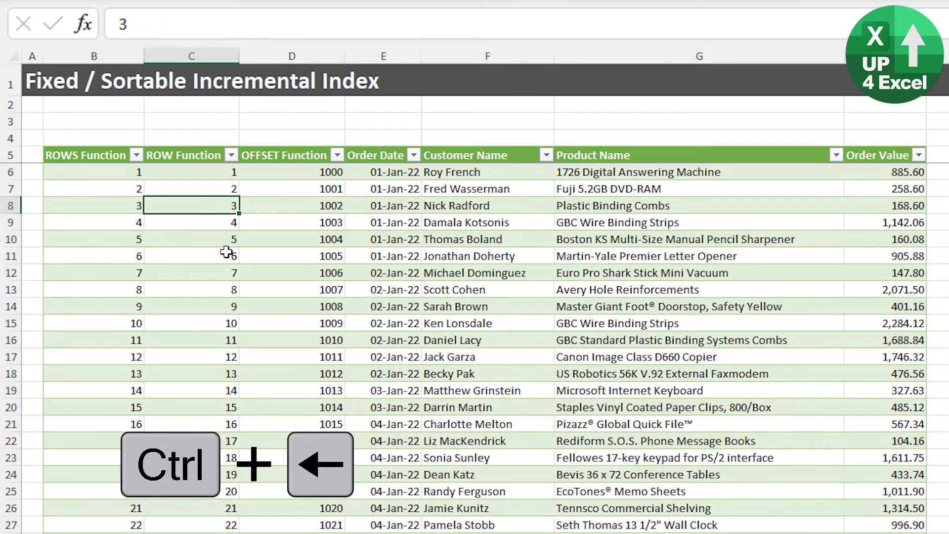
{"action": "left_click", "coordinate": [226, 252]}
{"action": "left_click", "coordinate": [133, 240]}
{"action": "left_click", "coordinate": [149, 221]}
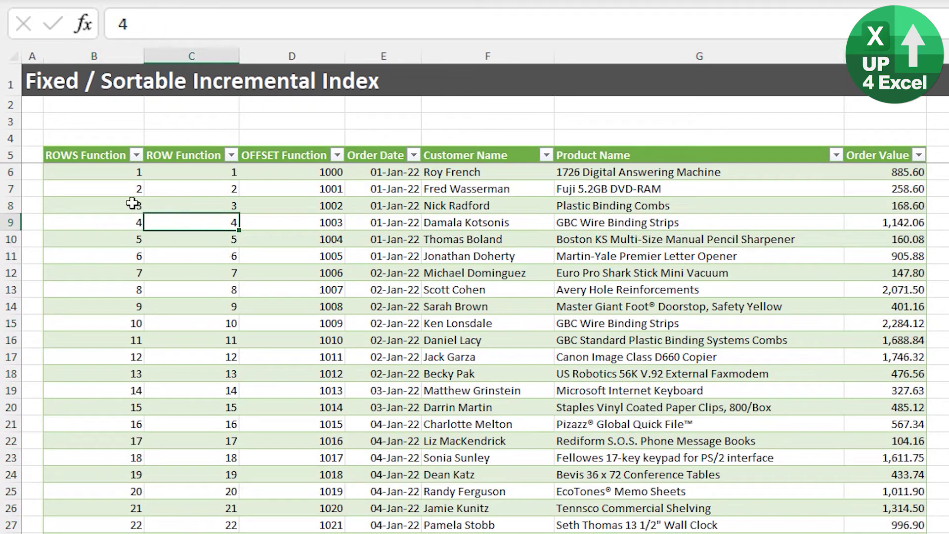
{"action": "left_click", "coordinate": [200, 187]}
{"action": "left_click", "coordinate": [279, 204]}
{"action": "left_click", "coordinate": [305, 258]}
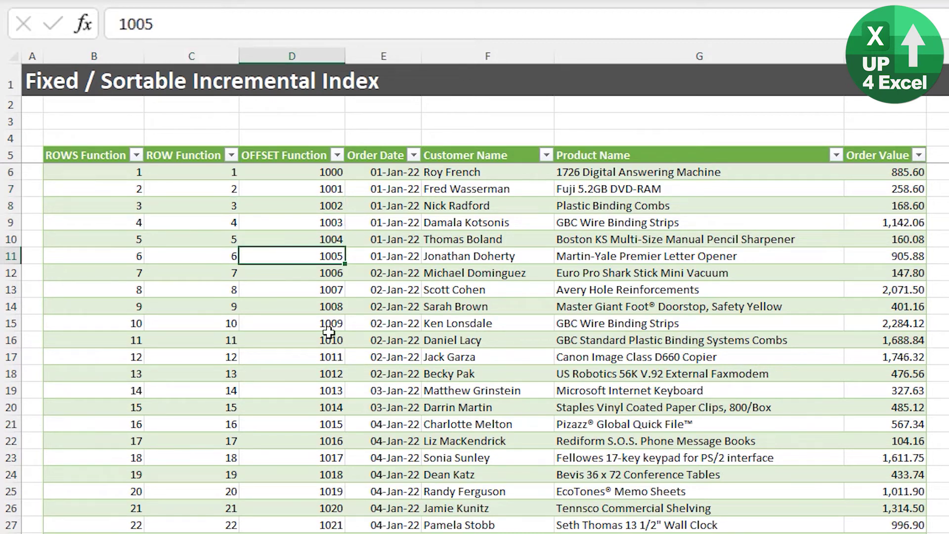
{"action": "left_click", "coordinate": [291, 206]}
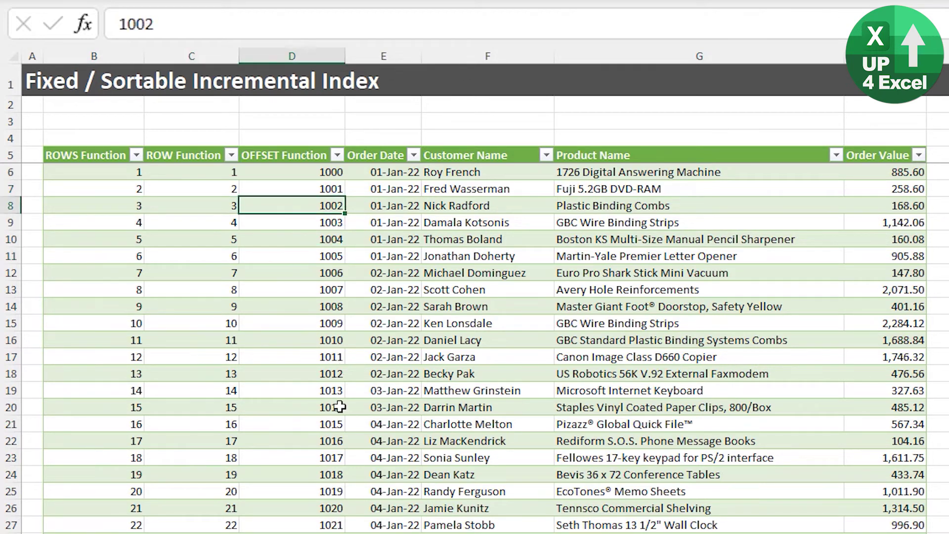
Step: Sort the loaded query table by Customer Name from A to Z
{"action": "left_click", "coordinate": [405, 341]}
{"action": "left_click", "coordinate": [550, 306]}
{"action": "left_click", "coordinate": [352, 312]}
{"action": "left_click", "coordinate": [506, 274]}
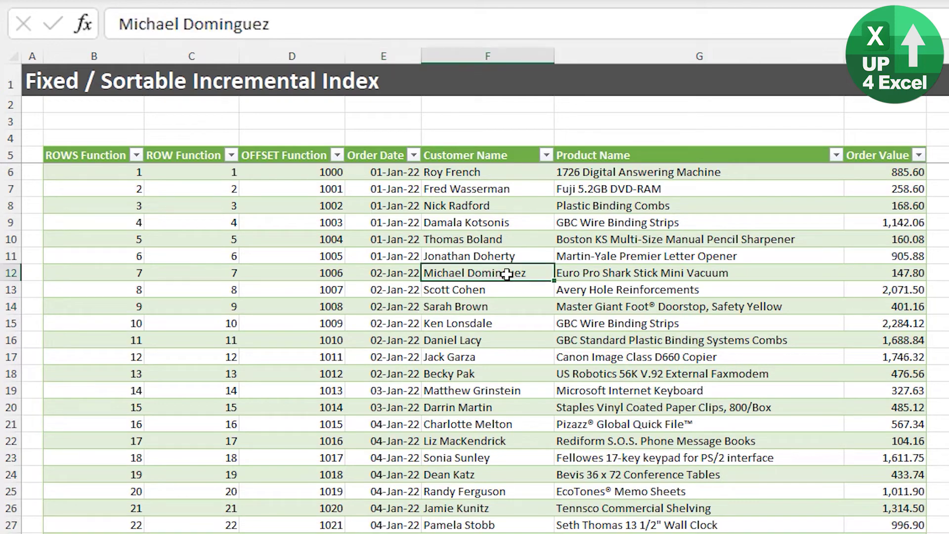
{"action": "key", "text": "alt+a"}
{"action": "key", "text": "s"}
{"action": "key", "text": "a"}
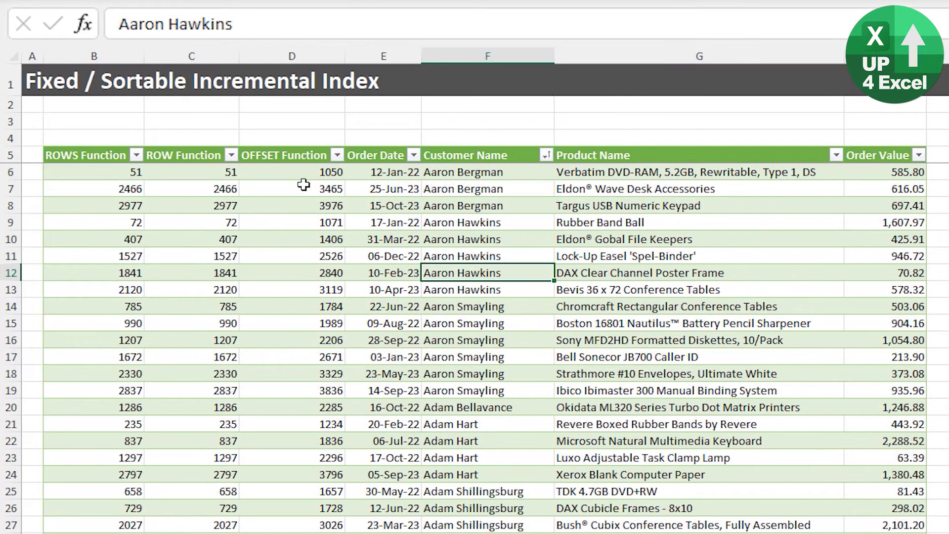
Step: Check the ROWS, ROW and OFFSET index values against their records in the sorted query table
{"action": "left_click", "coordinate": [303, 188]}
{"action": "left_click", "coordinate": [112, 189]}
{"action": "left_click", "coordinate": [177, 267]}
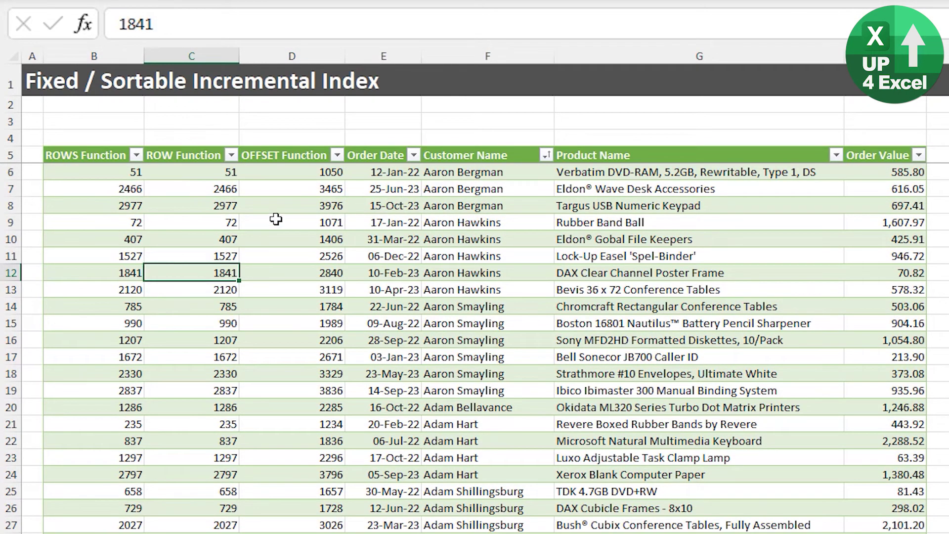
{"action": "left_click", "coordinate": [222, 222]}
{"action": "left_click", "coordinate": [469, 205]}
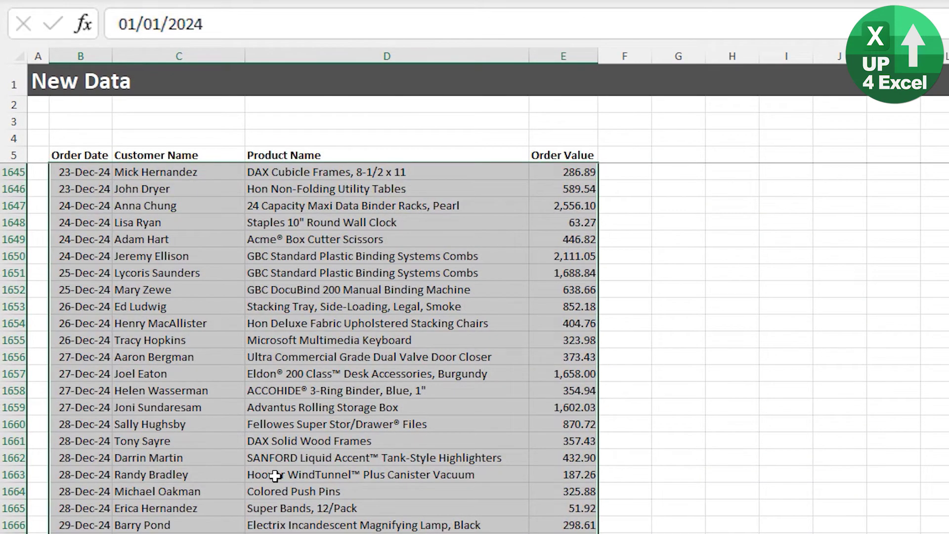
Step: Copy the selected 2024 orders from New Data and paste them below the Autopopulate Incremental Index table, starting at E3339
{"action": "key", "text": "ctrl+c"}
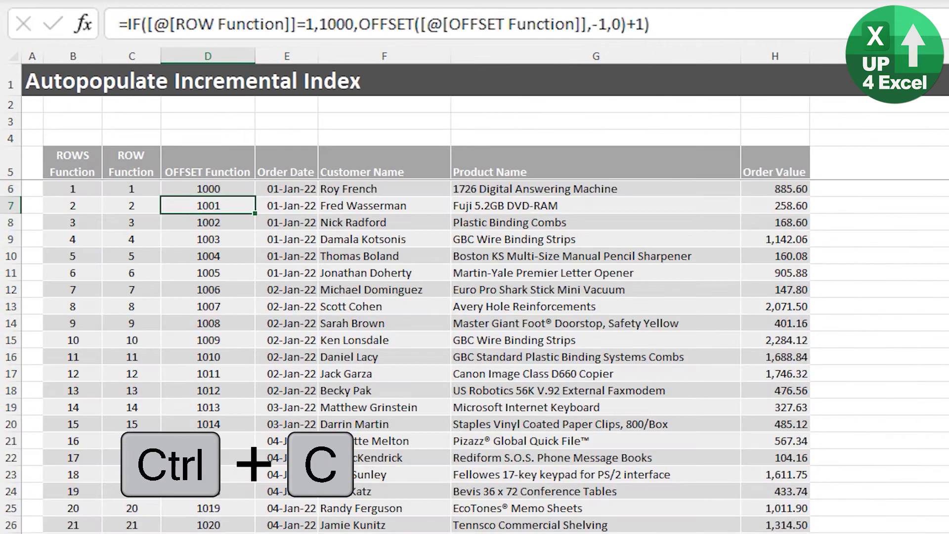
{"action": "left_click", "coordinate": [304, 507]}
{"action": "key", "text": "ctrl+Down"}
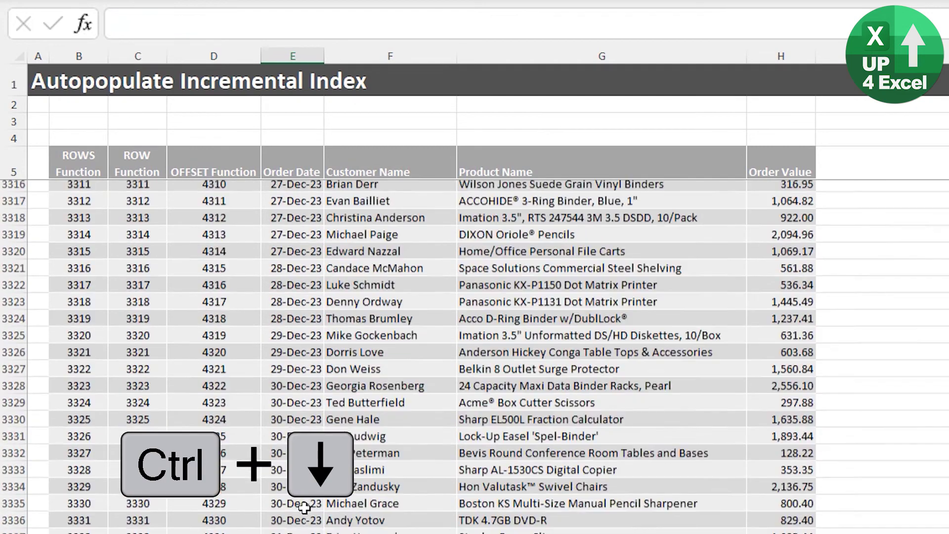
{"action": "key", "text": "ctrl+Up"}
{"action": "key", "text": "Down"}
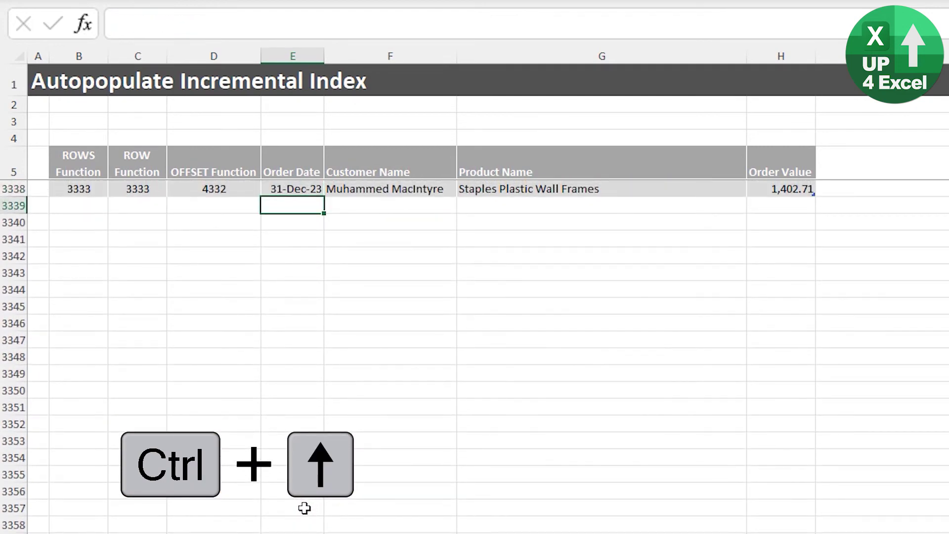
{"action": "key", "text": "ctrl+v"}
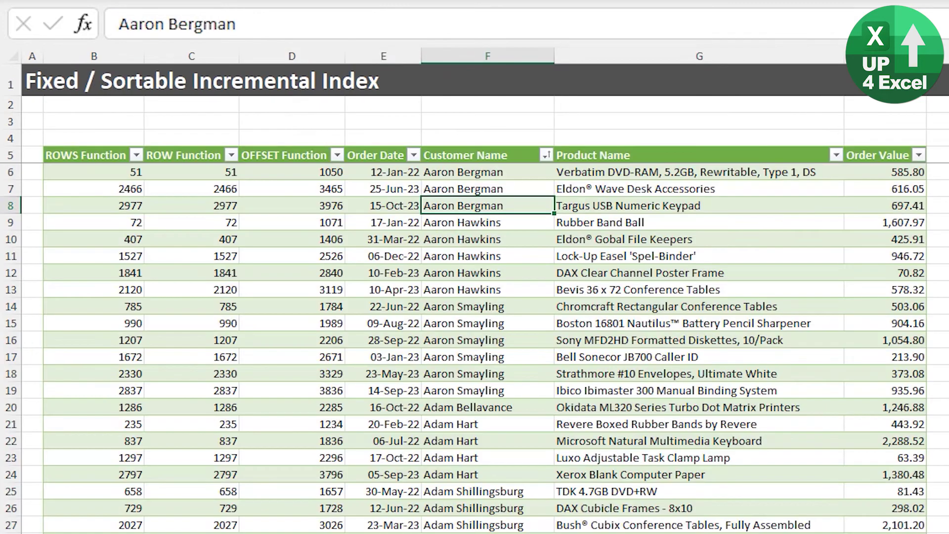
Step: Refresh all data for the Fixed / Sortable Incremental Index table and check the index values of the 2024 order in row 9
{"action": "key", "text": "ctrl+alt+F5"}
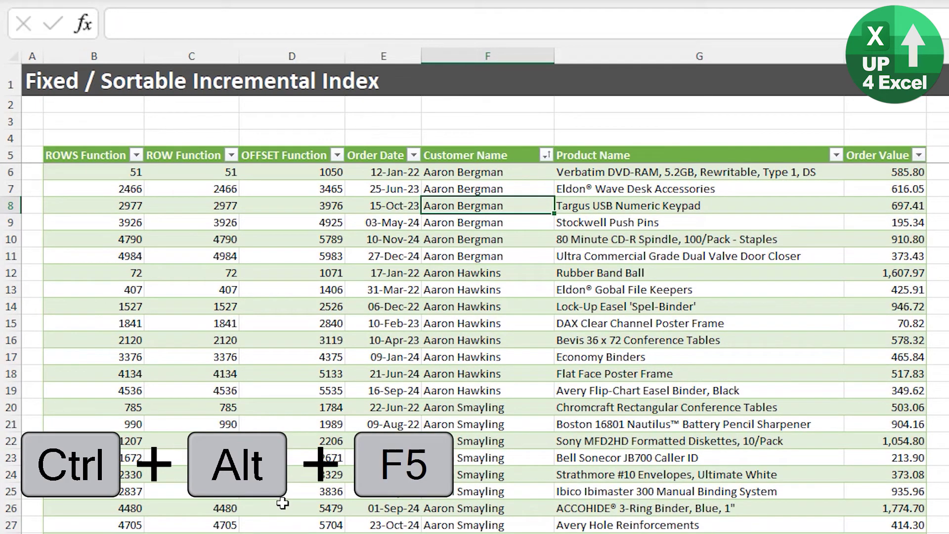
{"action": "key", "text": "Left"}
{"action": "key", "text": "Left"}
{"action": "key", "text": "Down"}
{"action": "key", "text": "Left"}
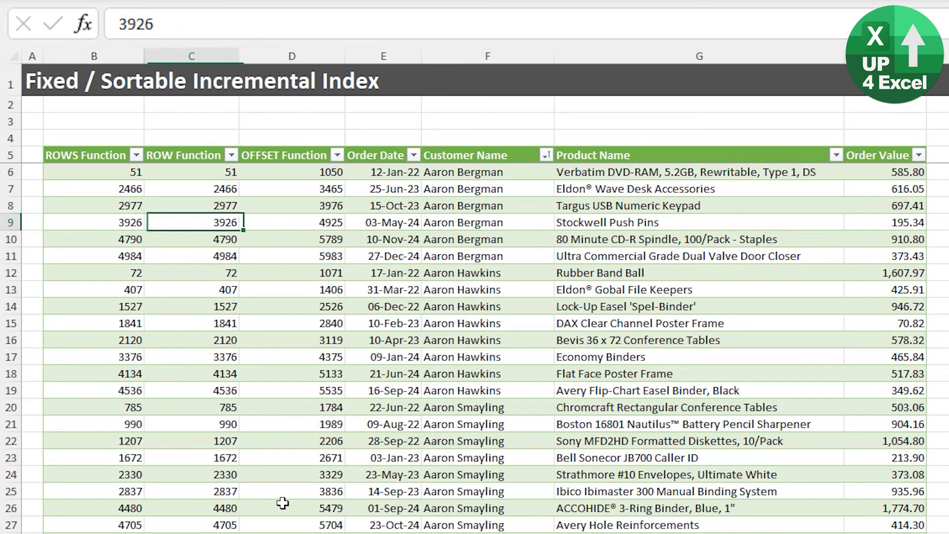
{"action": "key", "text": "Left"}
{"action": "key", "text": "Right"}
{"action": "key", "text": "Right"}
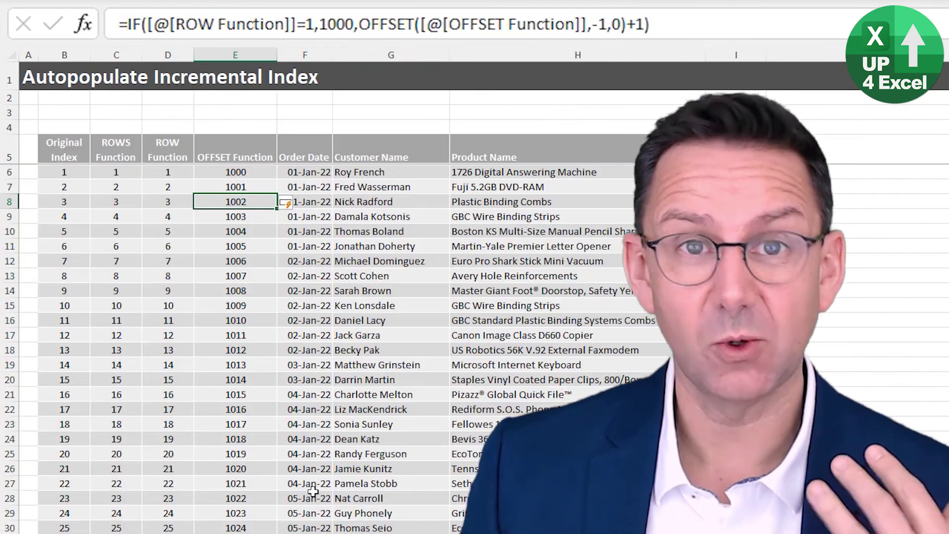
Step: Paste the copied 2024 orders as values directly below the last table row, starting at F3339
{"action": "scroll", "coordinate": [314, 489], "scroll_direction": "down", "scroll_amount": 20}
{"action": "right_click", "coordinate": [313, 485]}
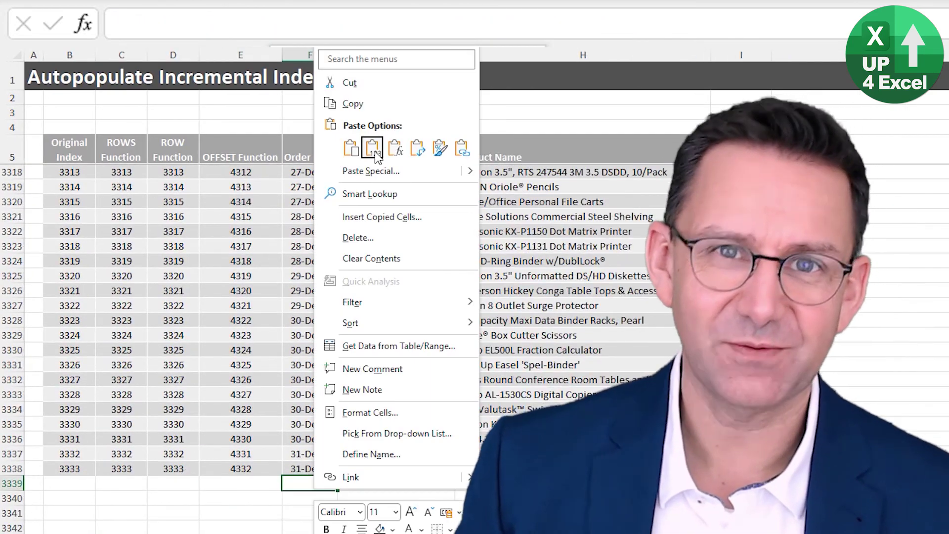
{"action": "left_click", "coordinate": [371, 148]}
Step: Check the Original Index, ROW and OFFSET formulas in row 3338 and the index columns for the added 2024 orders
{"action": "left_click", "coordinate": [69, 466]}
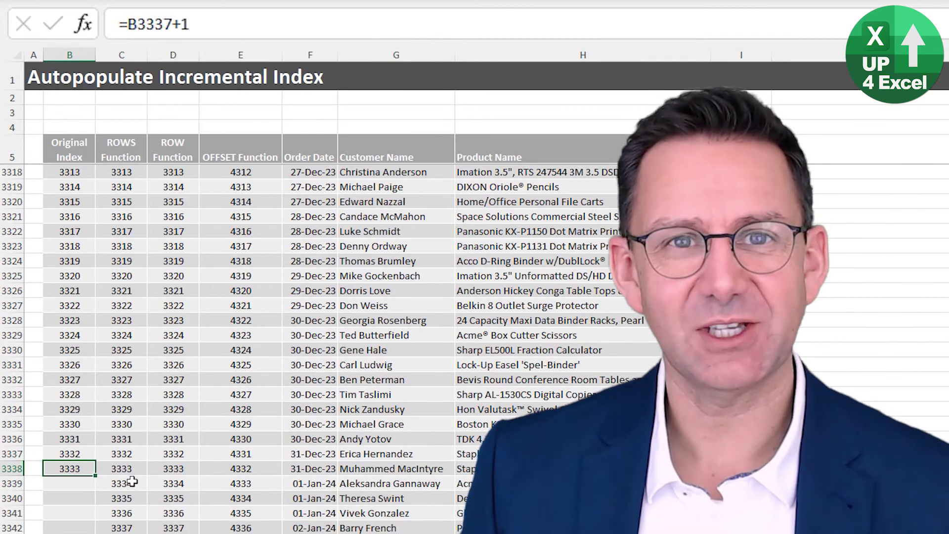
{"action": "left_click", "coordinate": [173, 468]}
{"action": "left_click", "coordinate": [240, 469]}
{"action": "scroll", "coordinate": [240, 489], "scroll_direction": "down", "scroll_amount": 20}
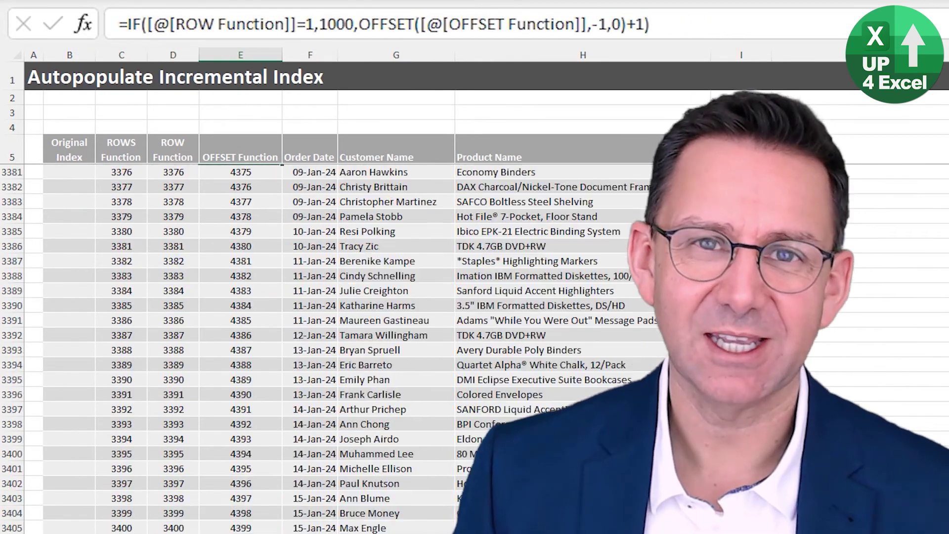
{"action": "scroll", "coordinate": [143, 415], "scroll_direction": "down", "scroll_amount": 2}
Step: Look through the 33 Fantastic Functions for Excel list, including the ROW, ROWS and OFFSET entries
{"action": "left_click", "coordinate": [138, 411]}
{"action": "left_click", "coordinate": [230, 418]}
{"action": "scroll", "coordinate": [230, 417], "scroll_direction": "down", "scroll_amount": 7}
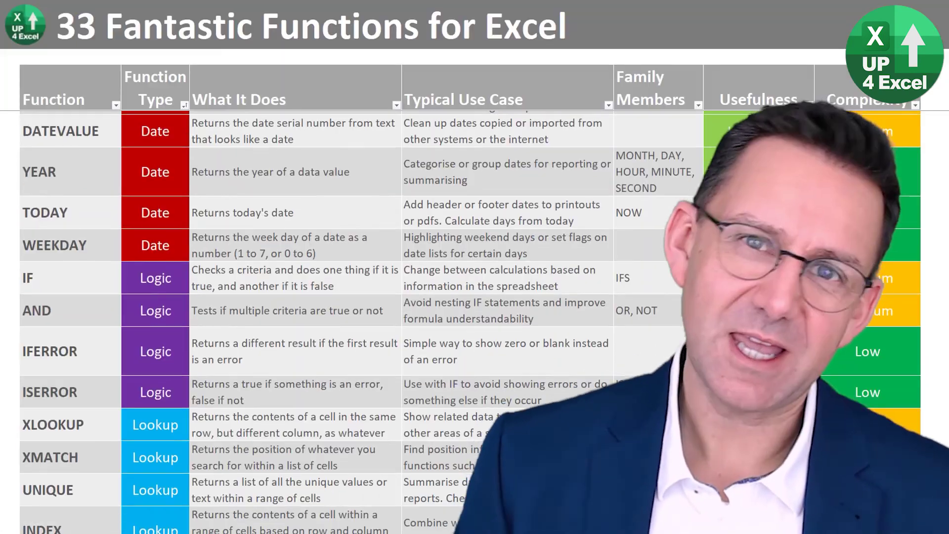
{"action": "scroll", "coordinate": [230, 378], "scroll_direction": "down", "scroll_amount": 2}
{"action": "scroll", "coordinate": [223, 321], "scroll_direction": "down", "scroll_amount": 5}
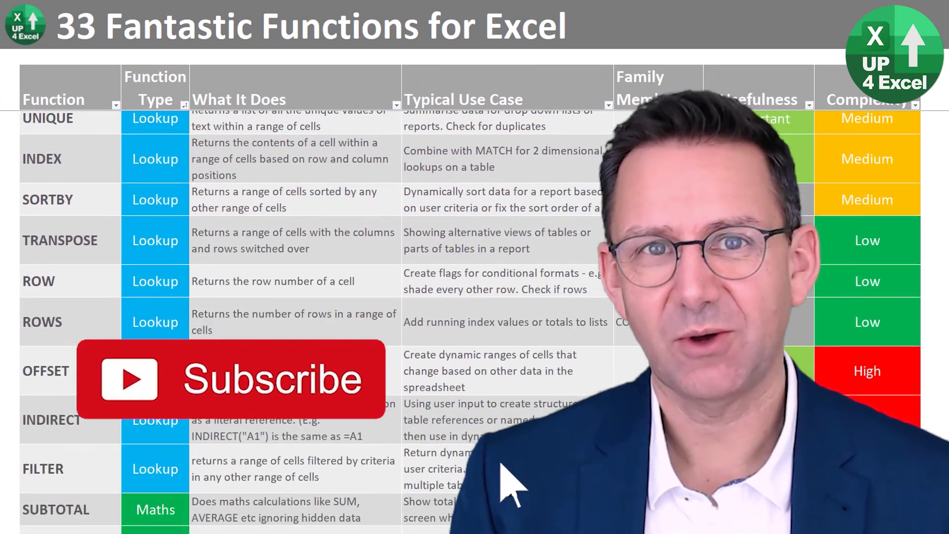
{"action": "scroll", "coordinate": [222, 321], "scroll_direction": "down", "scroll_amount": 3}
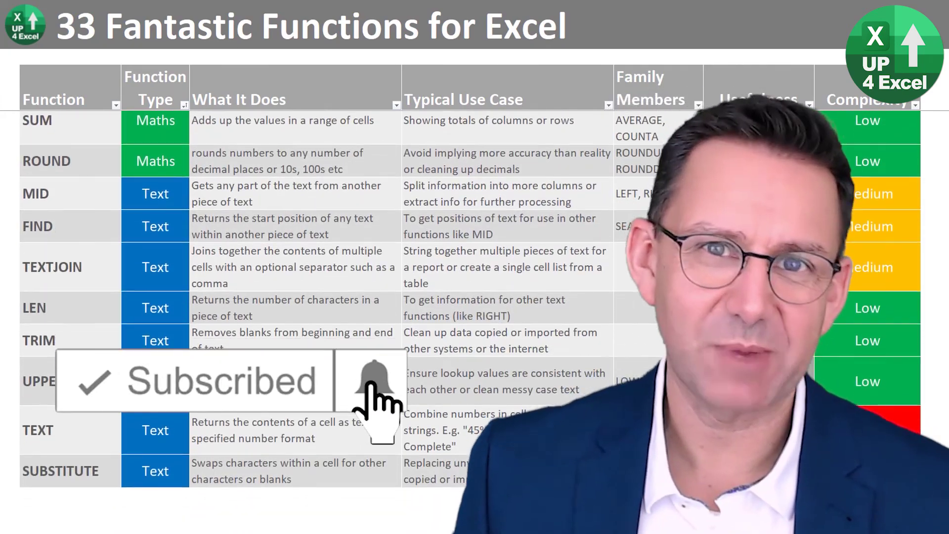
{"action": "scroll", "coordinate": [222, 322], "scroll_direction": "up", "scroll_amount": 10}
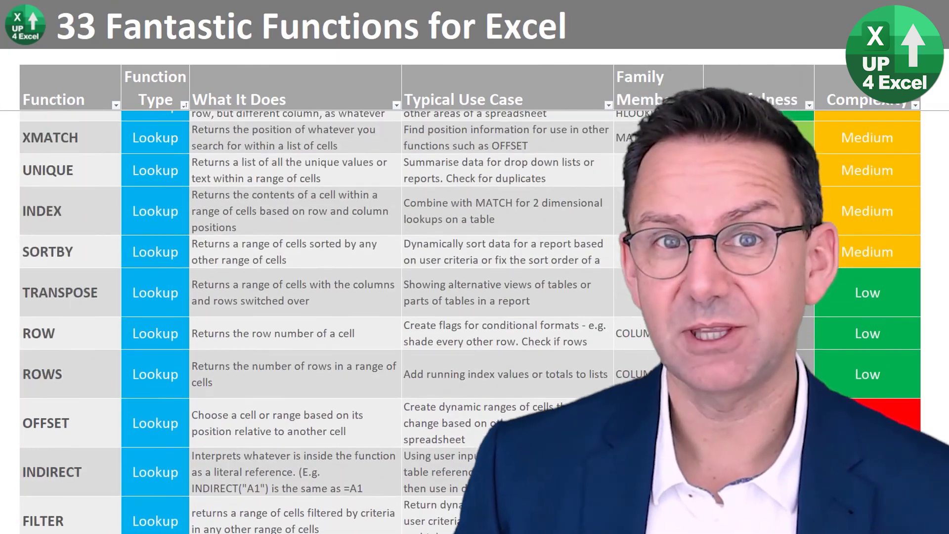
{"action": "scroll", "coordinate": [223, 322], "scroll_direction": "up", "scroll_amount": 1}
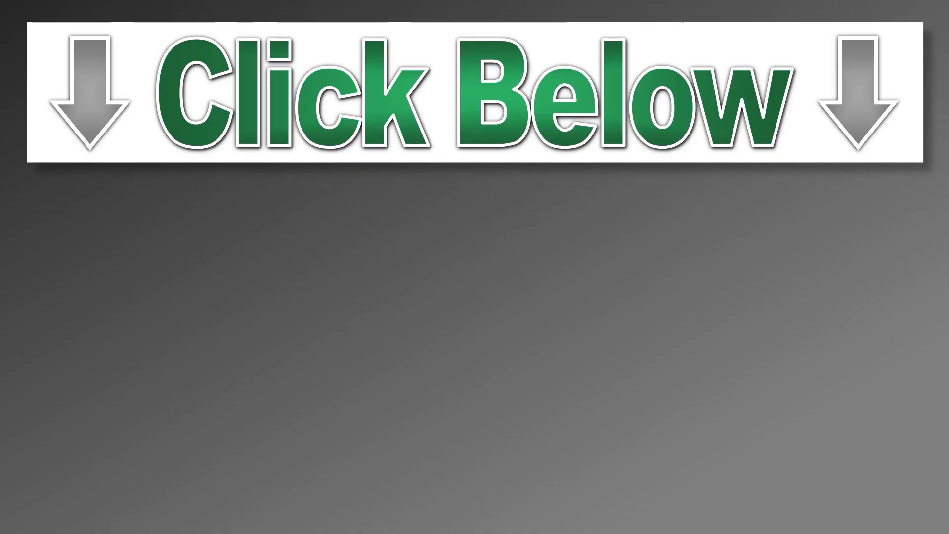